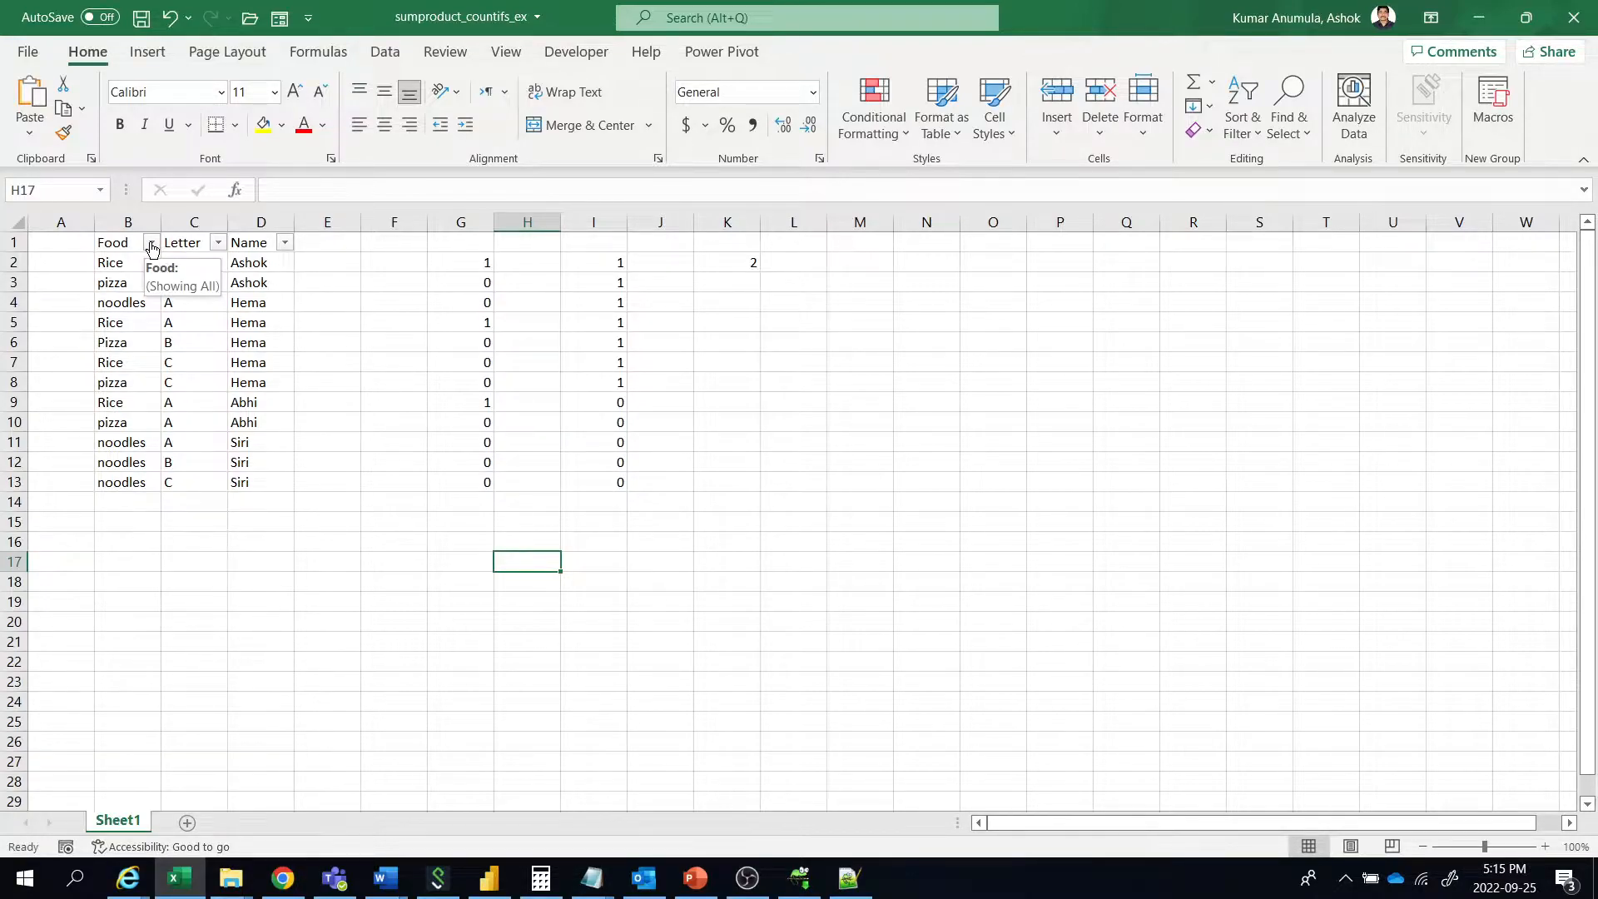
Filter the table to show only Rice in the Food column and A in the Letter column
left_click(151, 243)
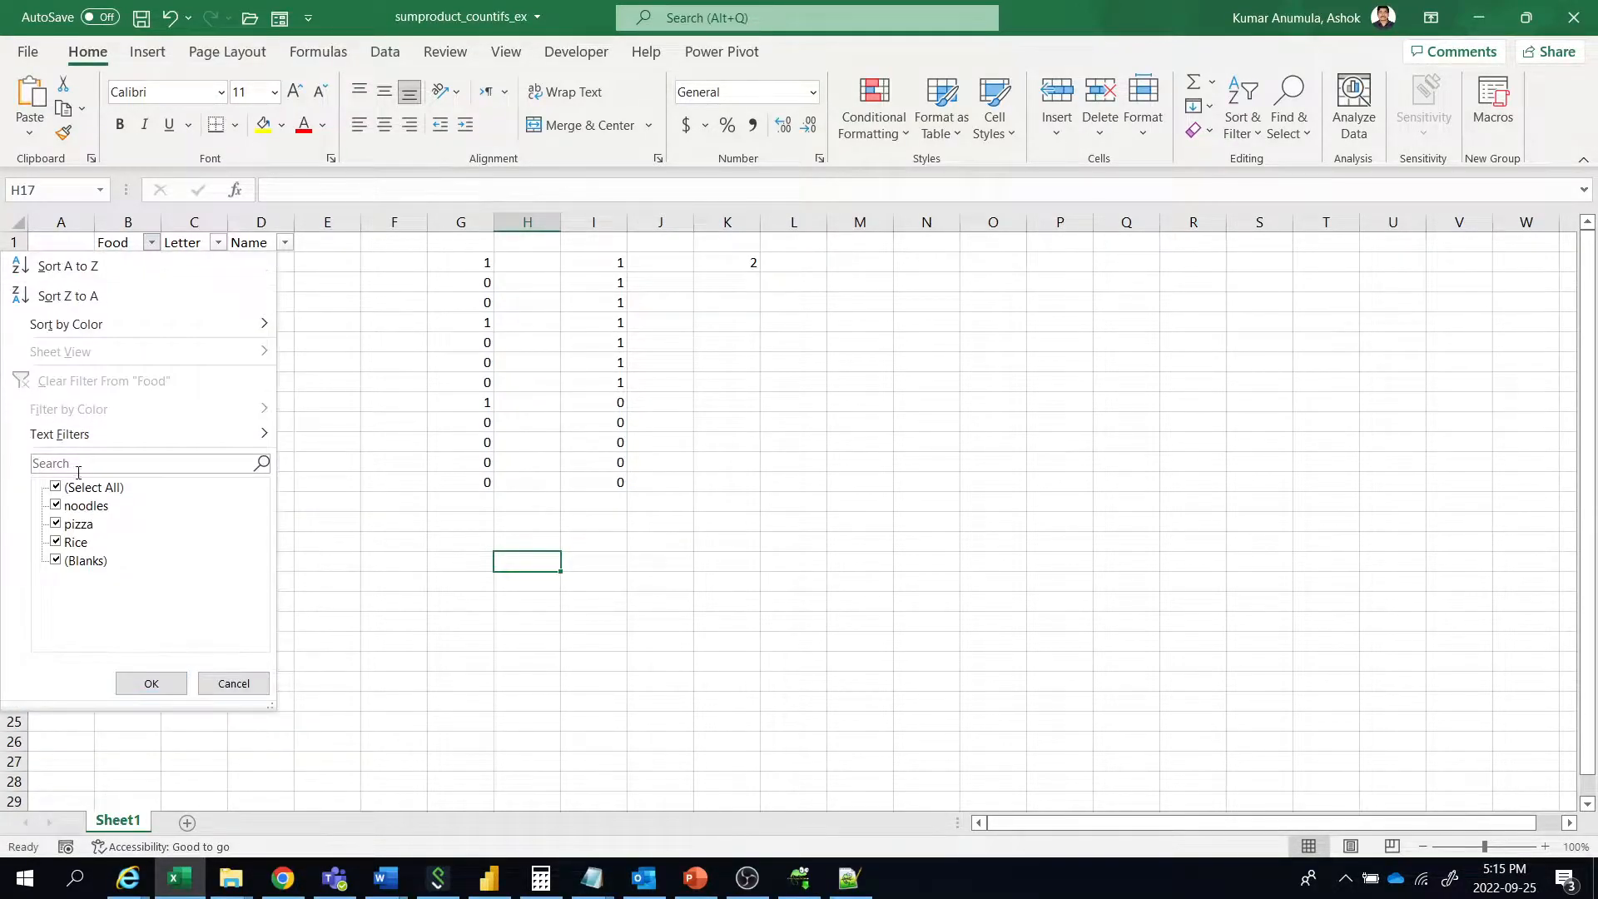
left_click(56, 488)
left_click(55, 542)
left_click(146, 681)
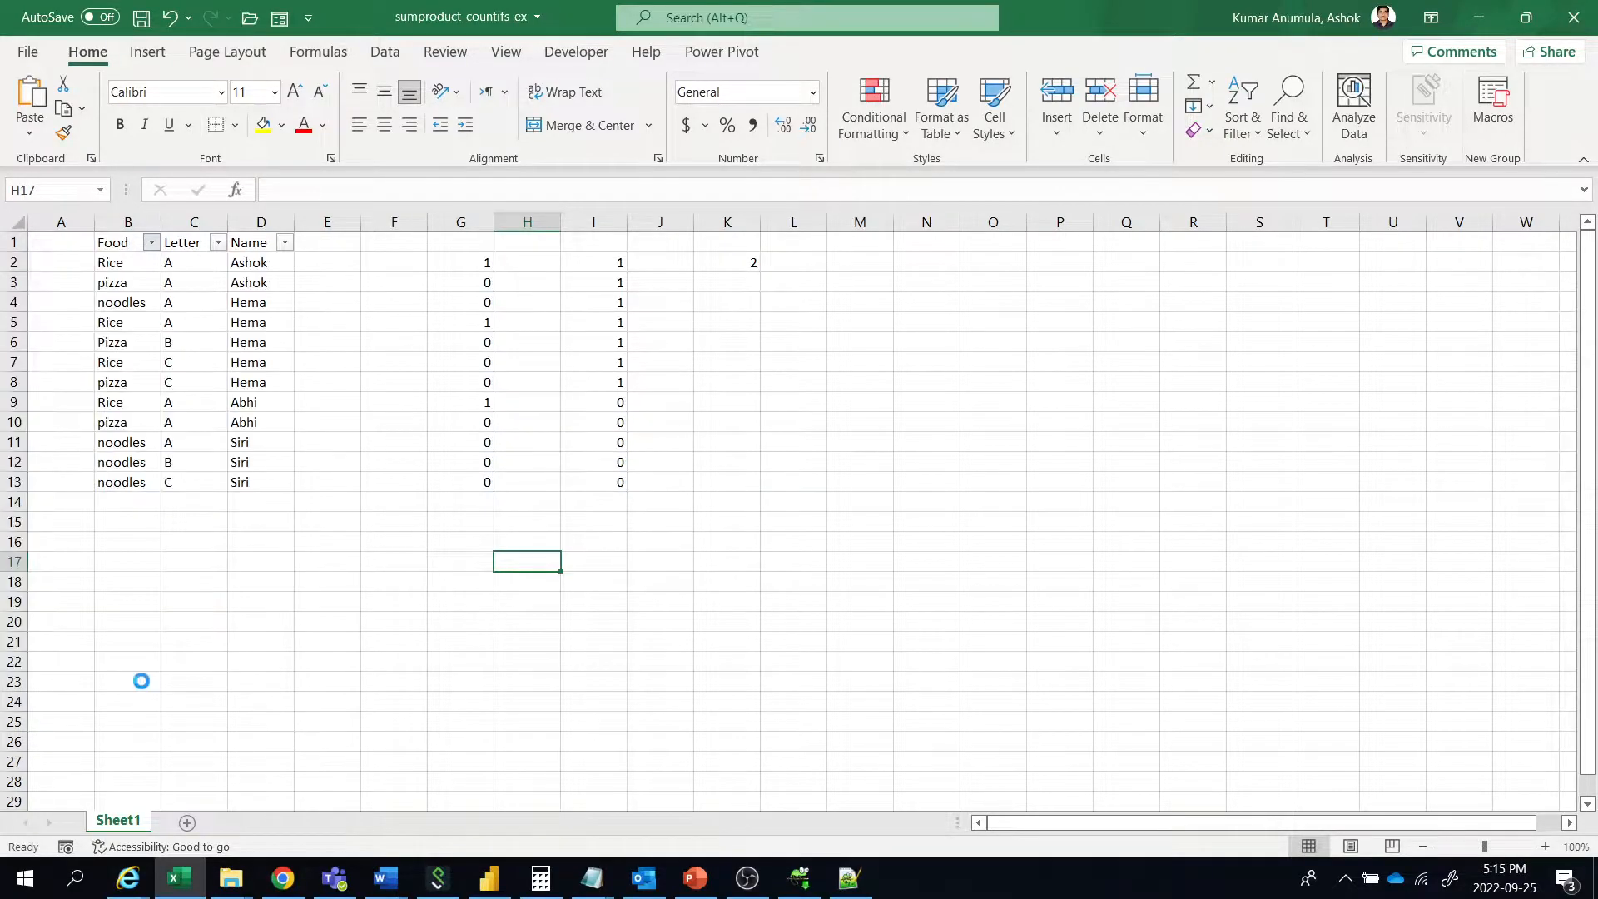
left_click(218, 242)
left_click(56, 488)
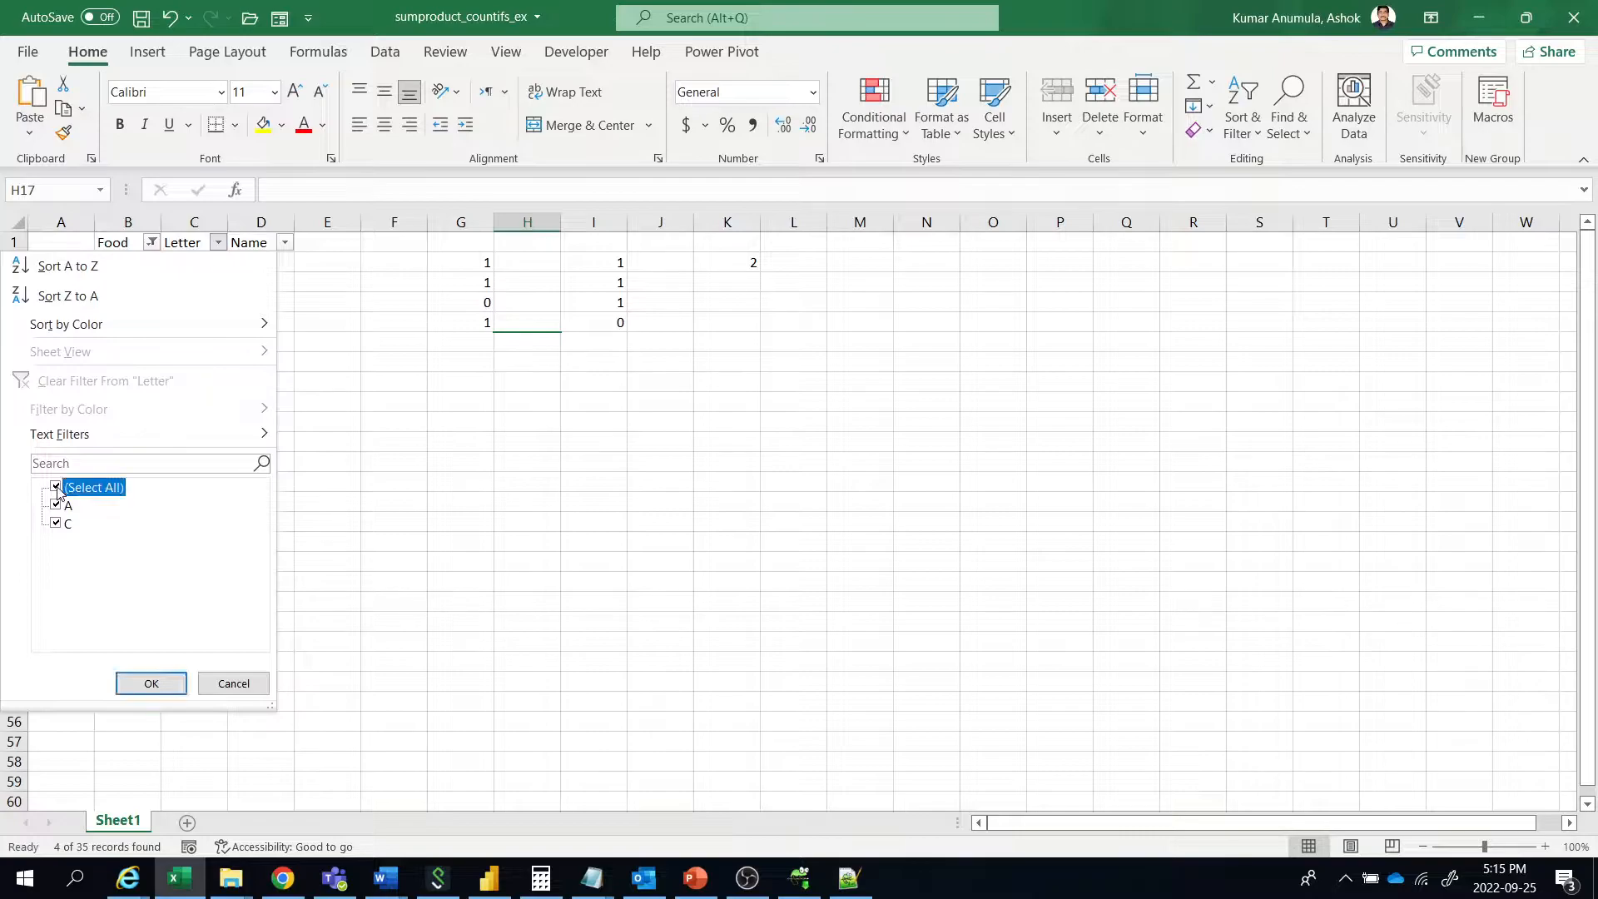
left_click(56, 505)
left_click(133, 684)
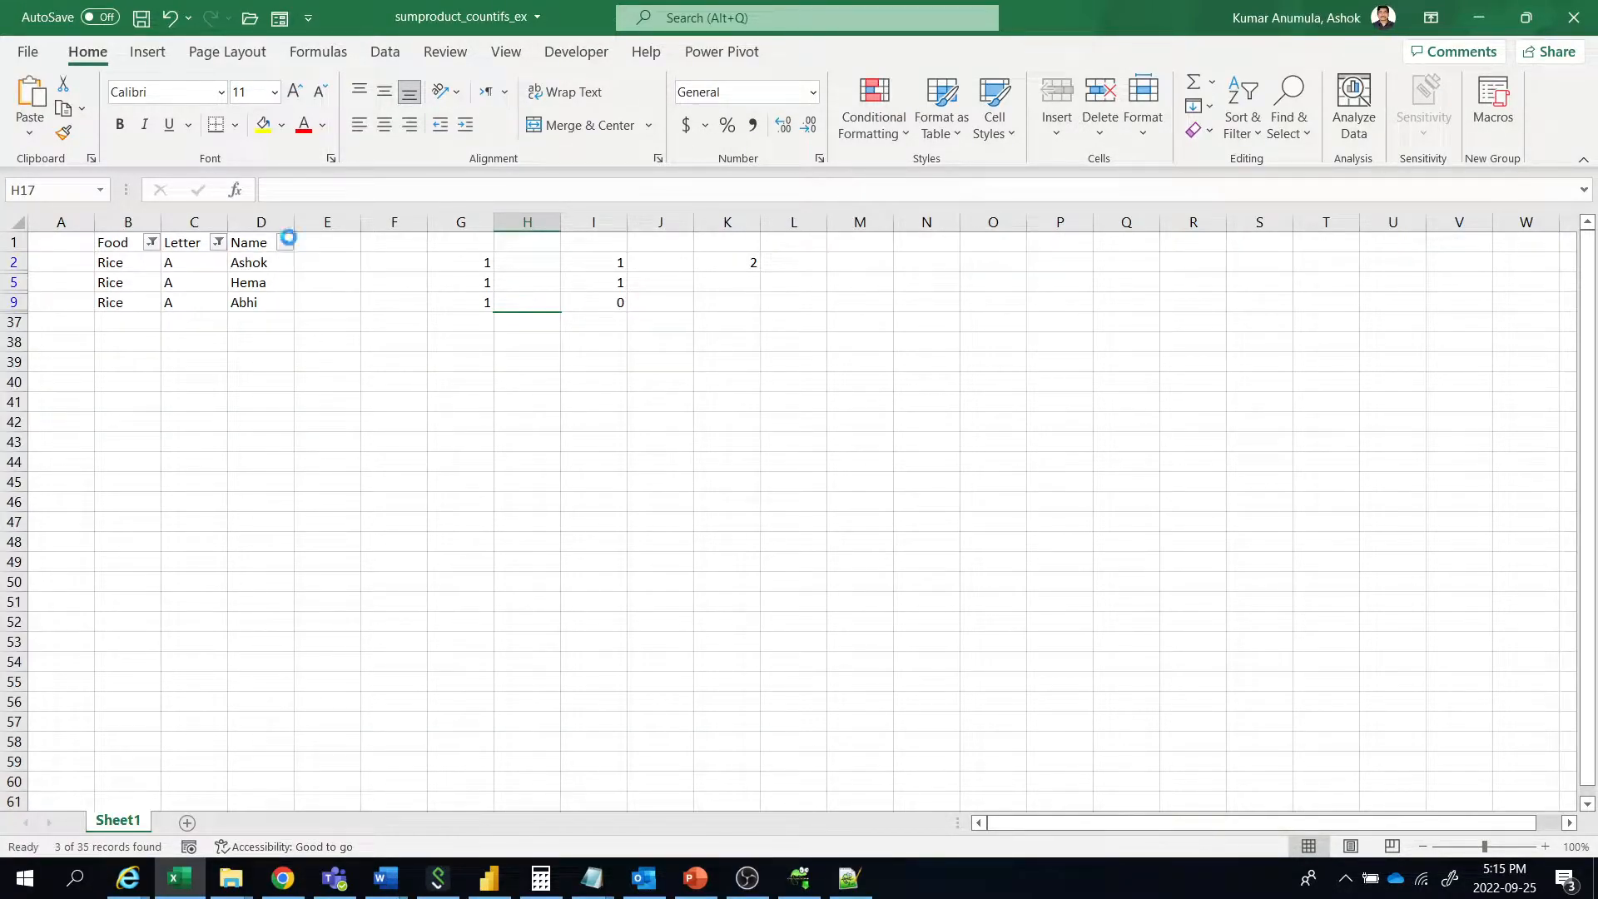
Filter the Name column to the second and third listed names, and select the remaining name cells to count them
left_click(284, 242)
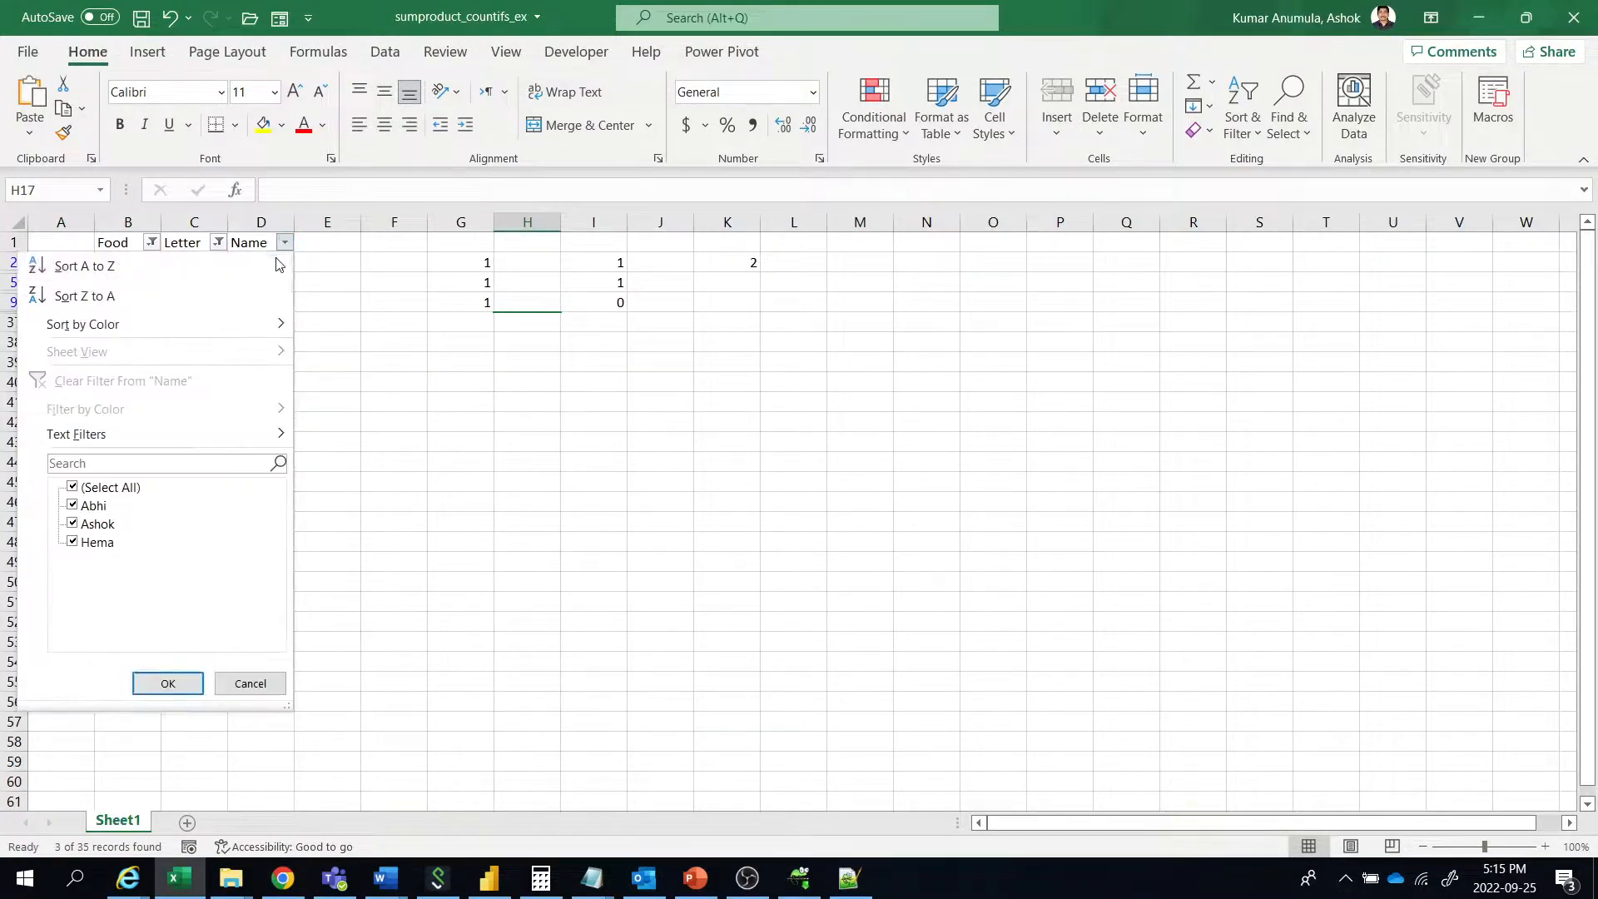
left_click(73, 488)
left_click(73, 507)
left_click(72, 525)
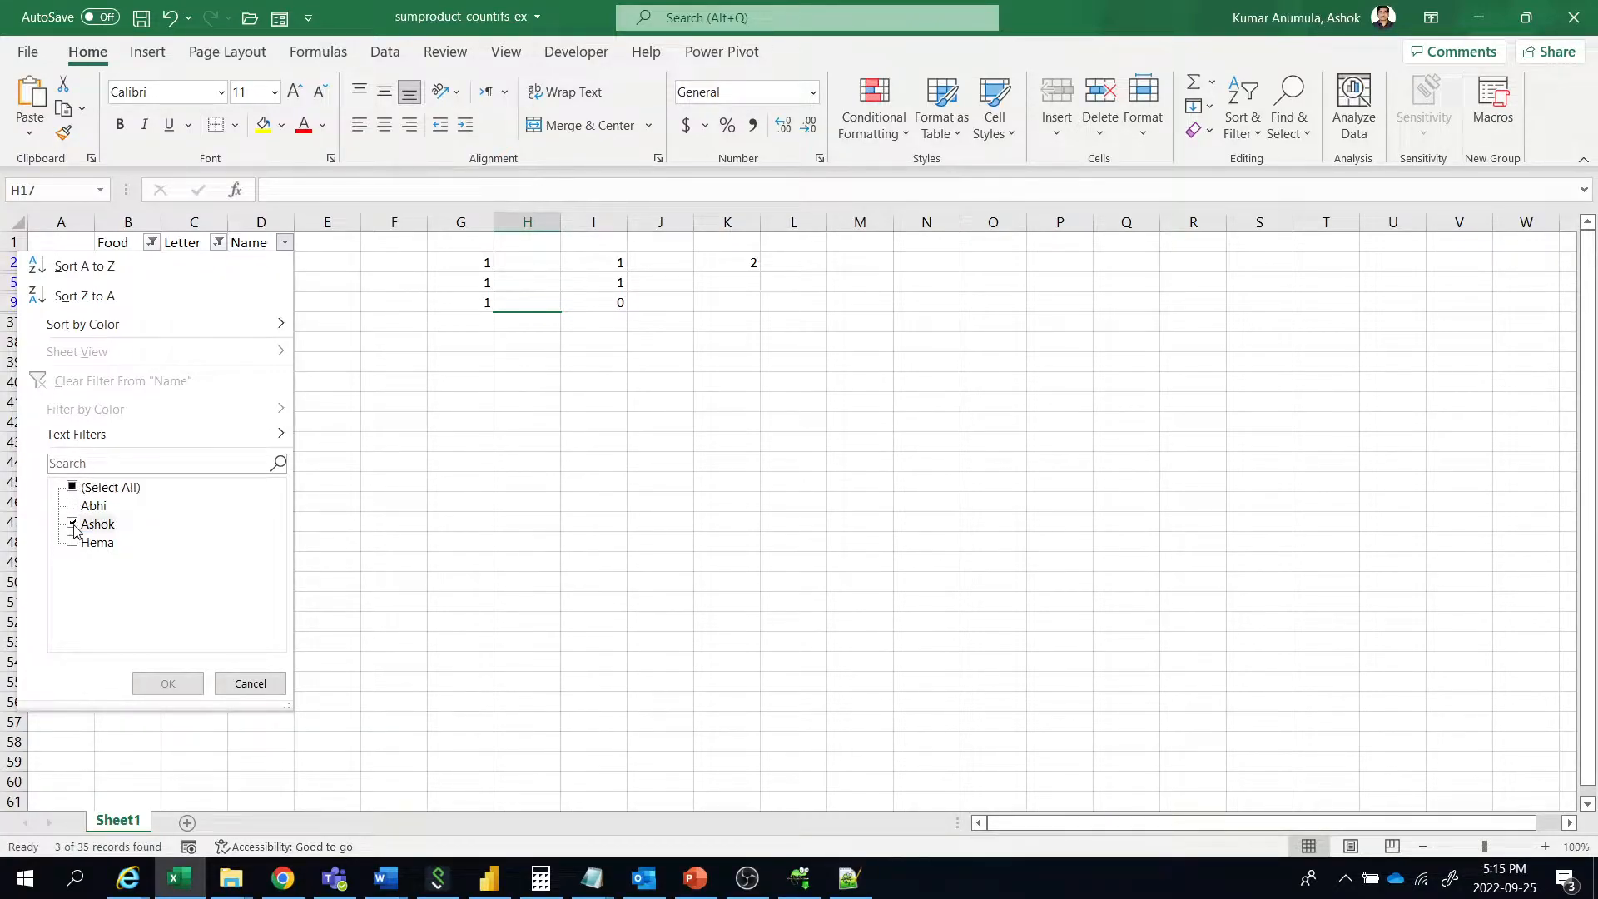
left_click(72, 543)
left_click(158, 684)
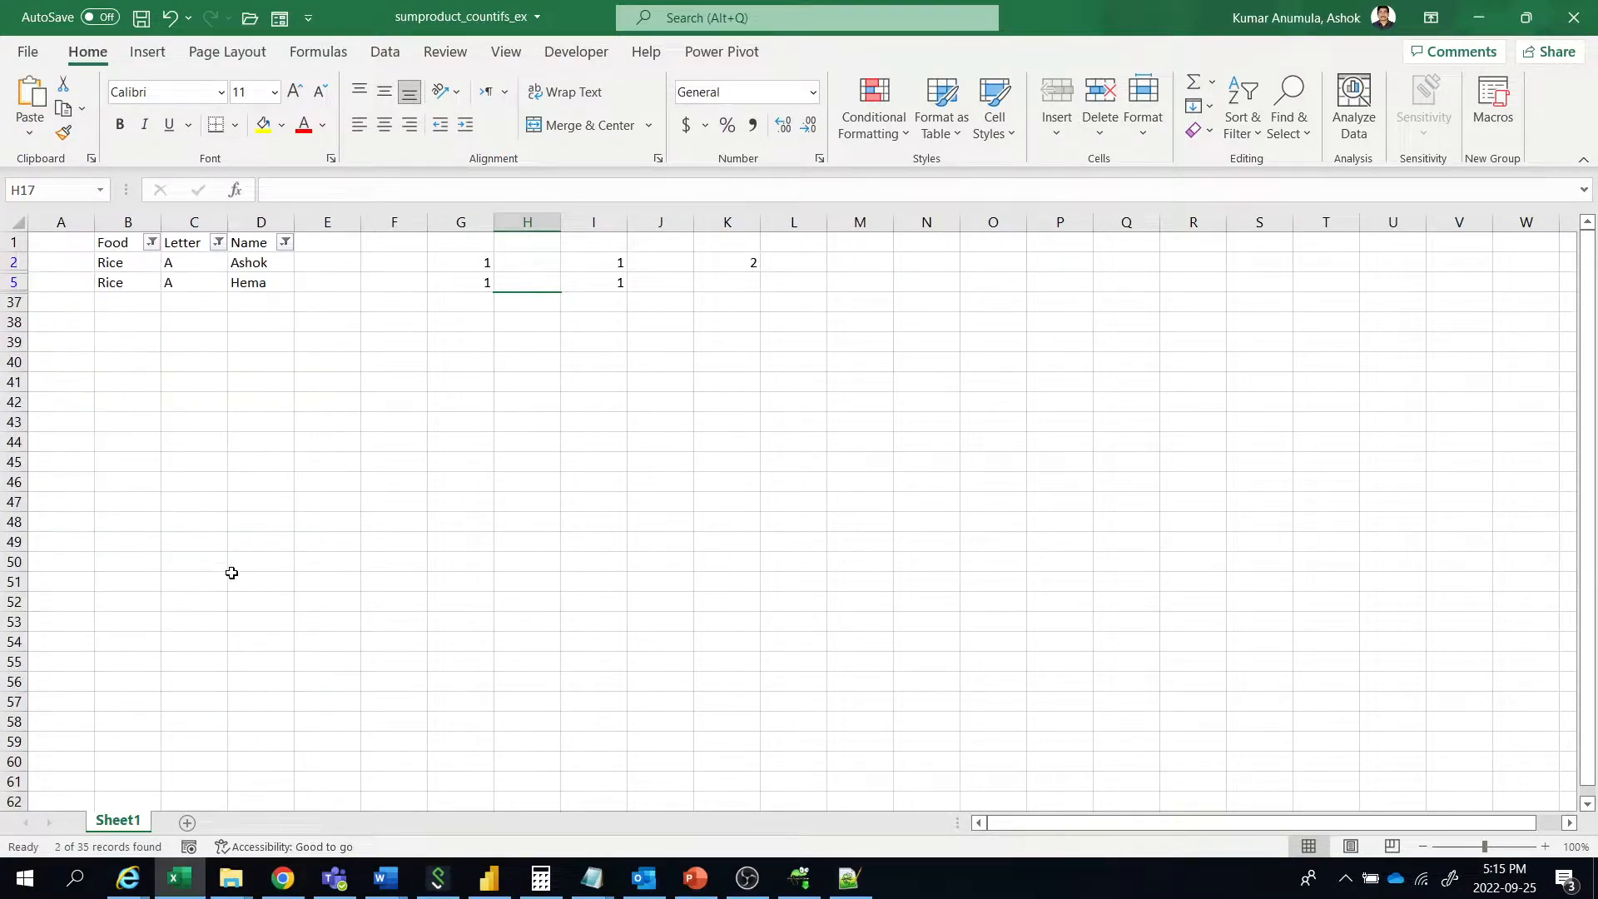
left_click_drag(282, 262, 280, 288)
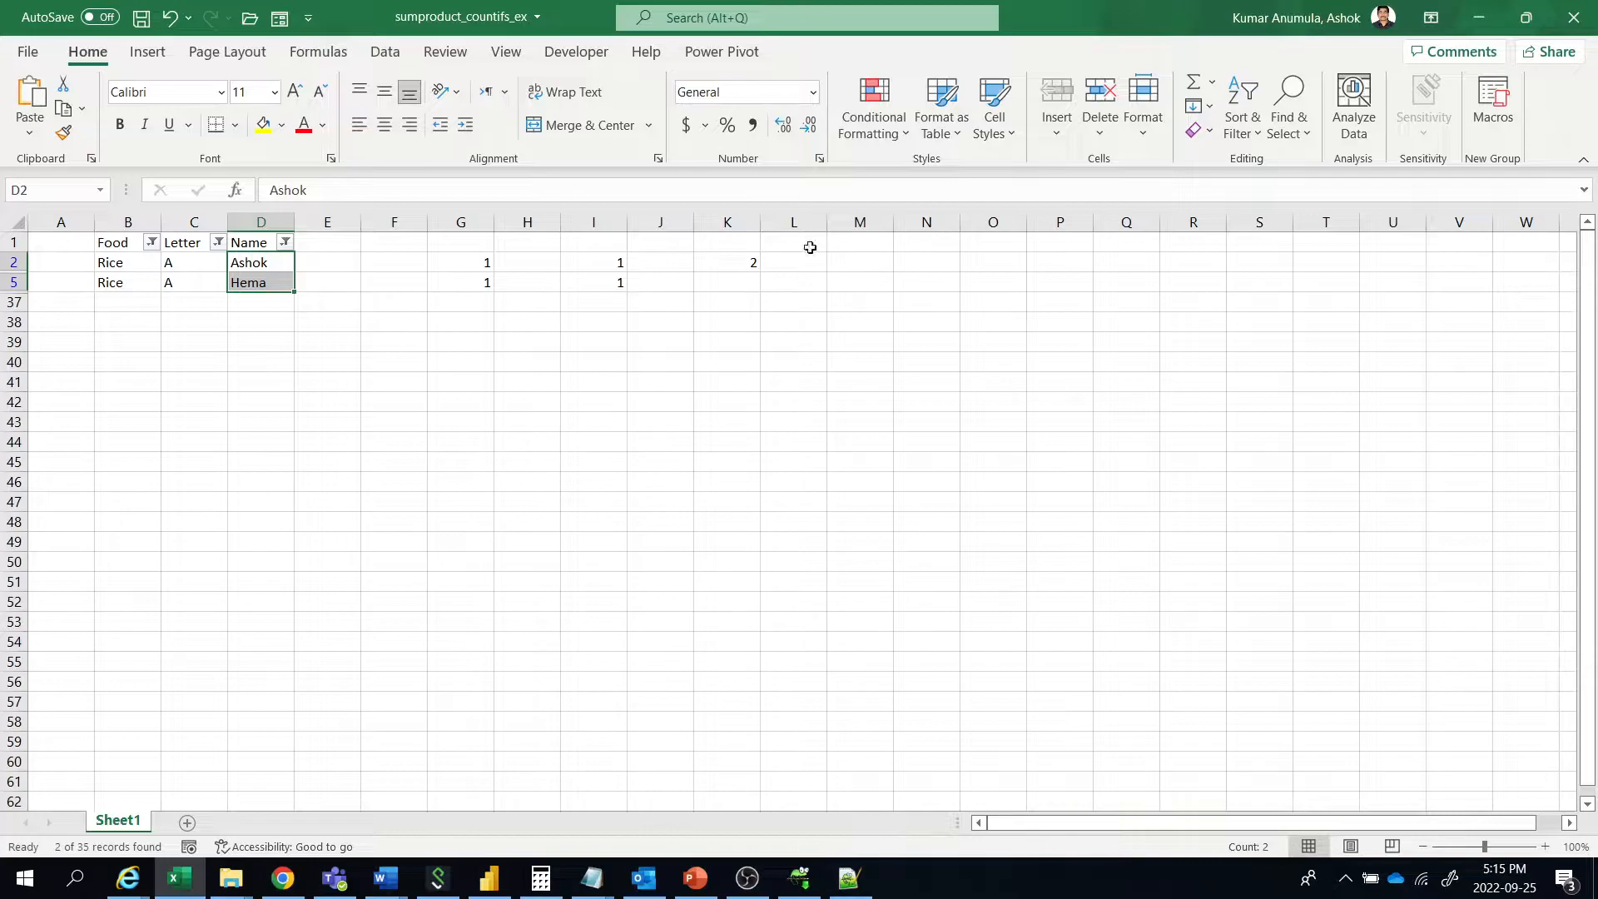
Clear all filters from the table so every row shows again
left_click(1239, 137)
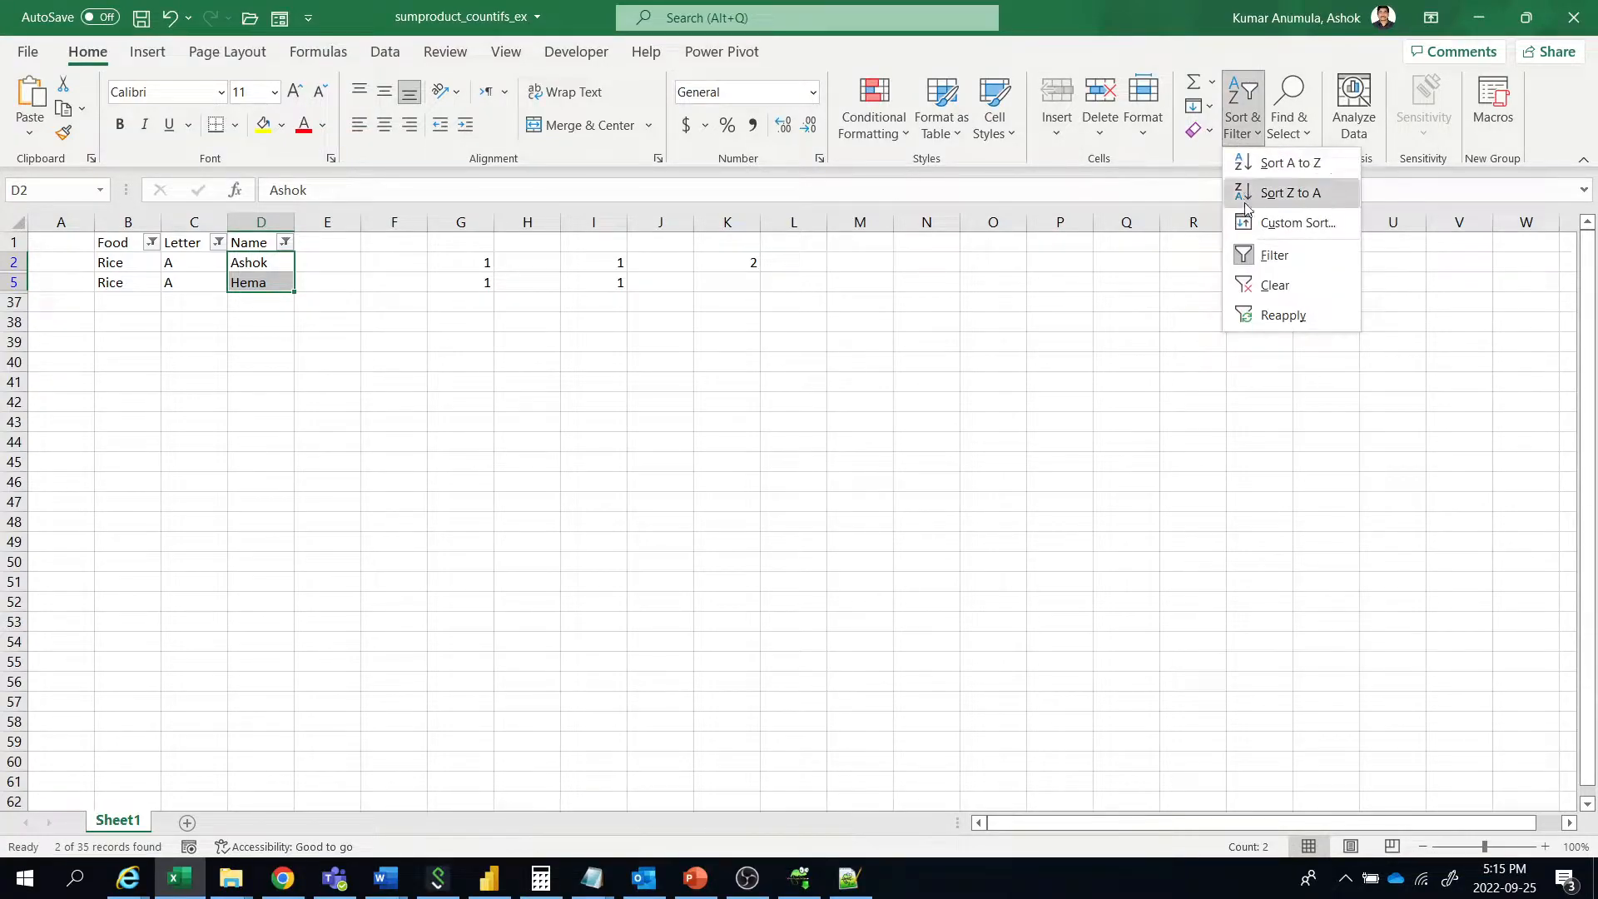
left_click(1270, 286)
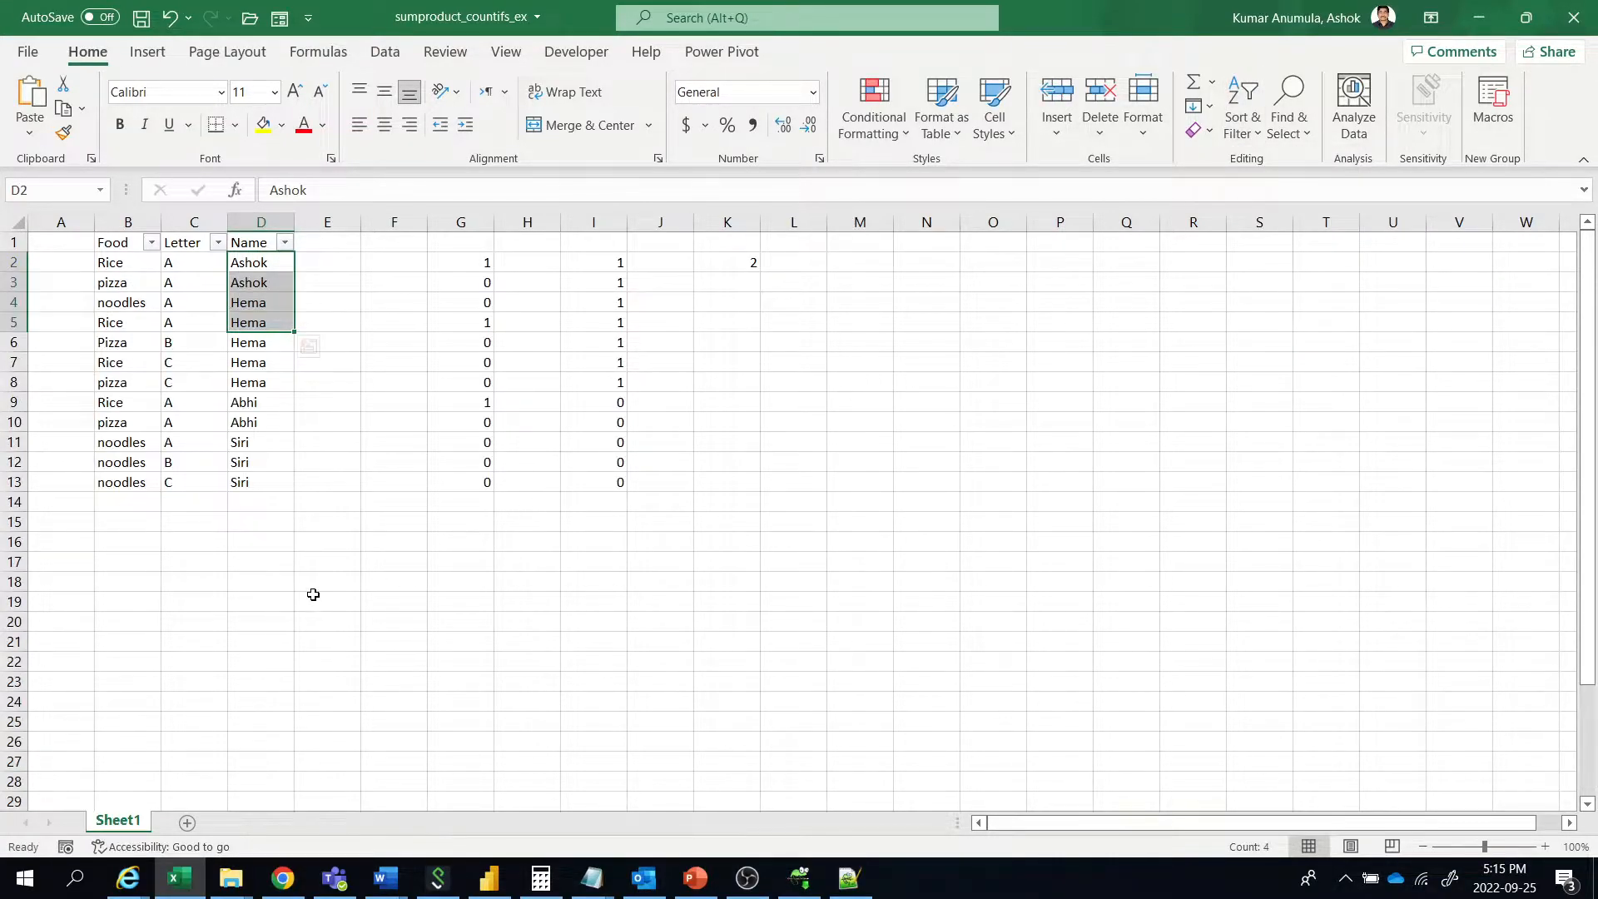
left_click(252, 617)
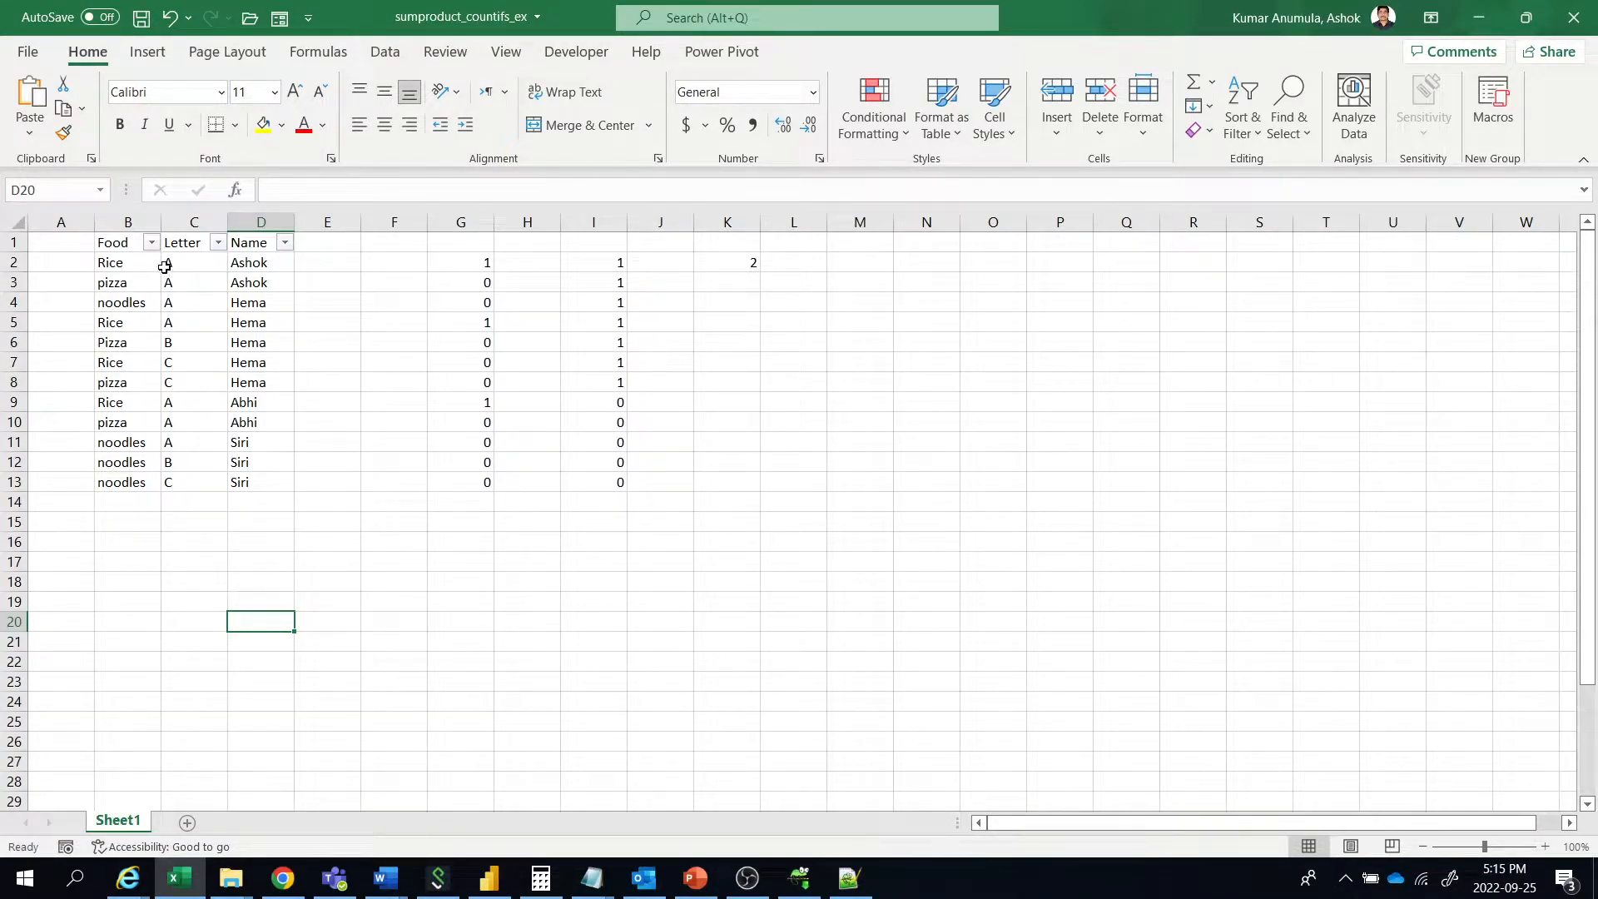
Examine the criteria cells B2 and C2 and how the BITAND formula in G2 tests the Food and Letter columns, leaving it unedited
left_click(127, 263)
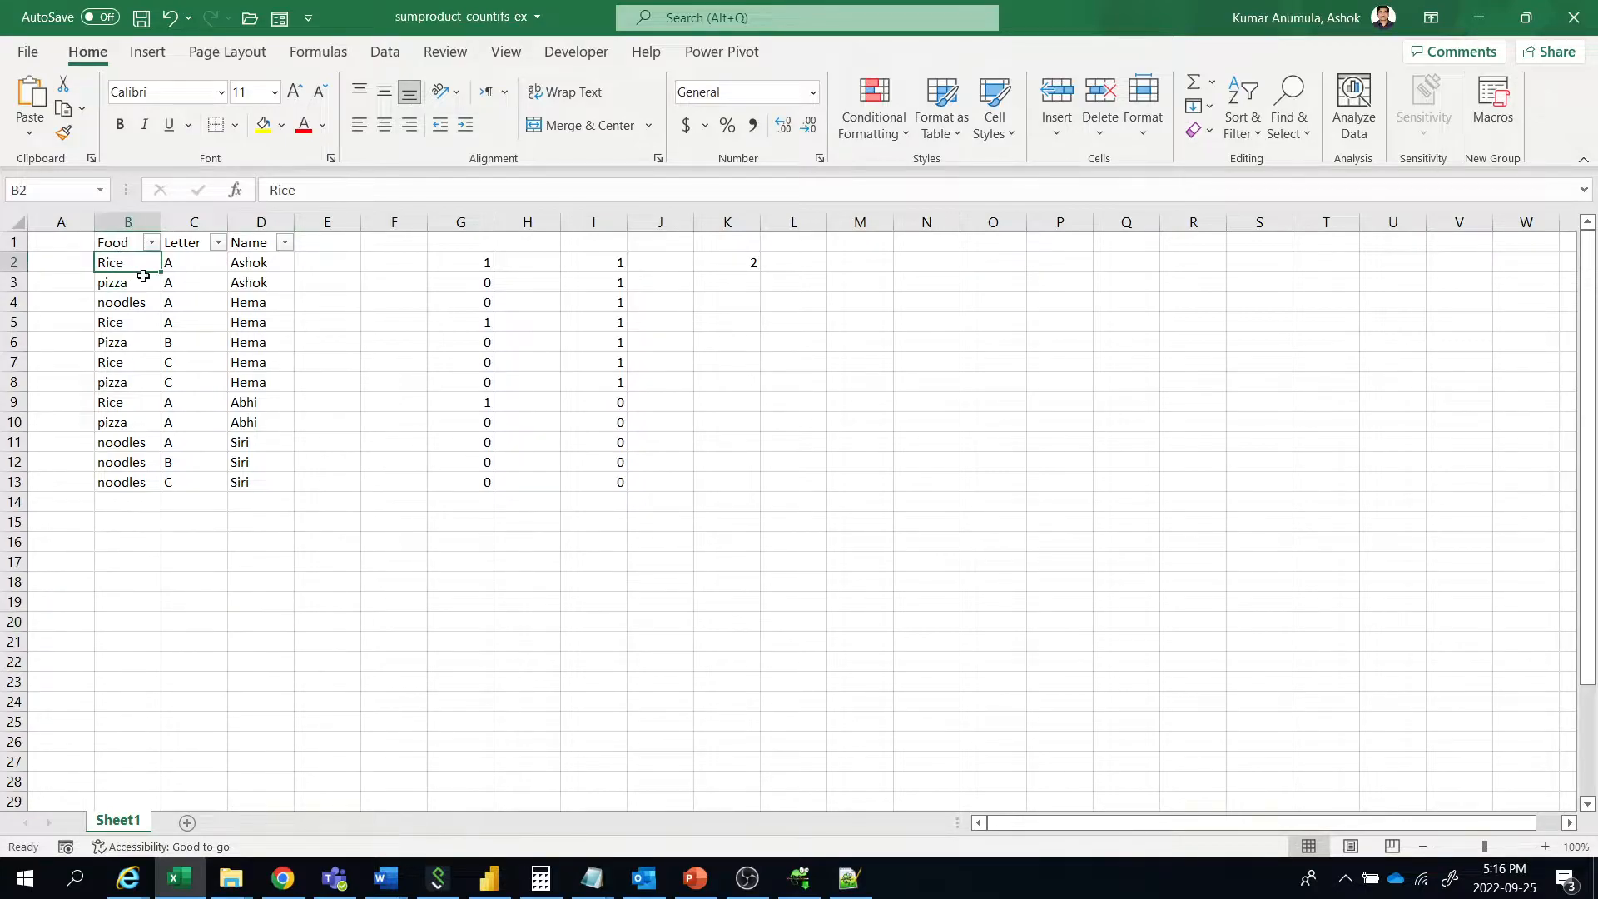
left_click(191, 265)
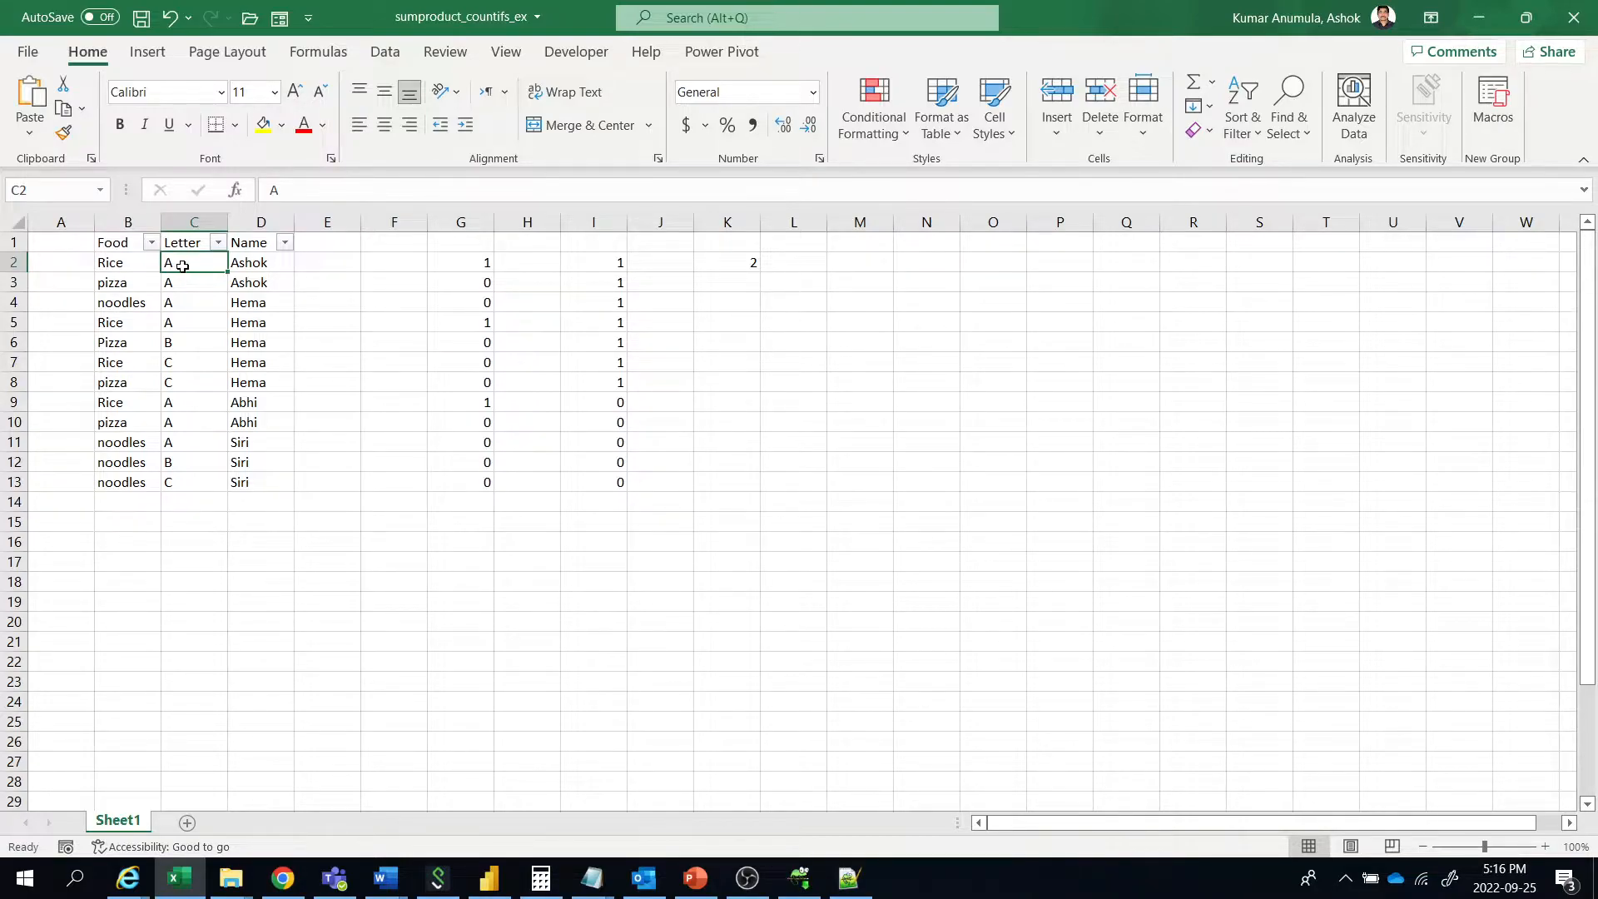
left_click(470, 263)
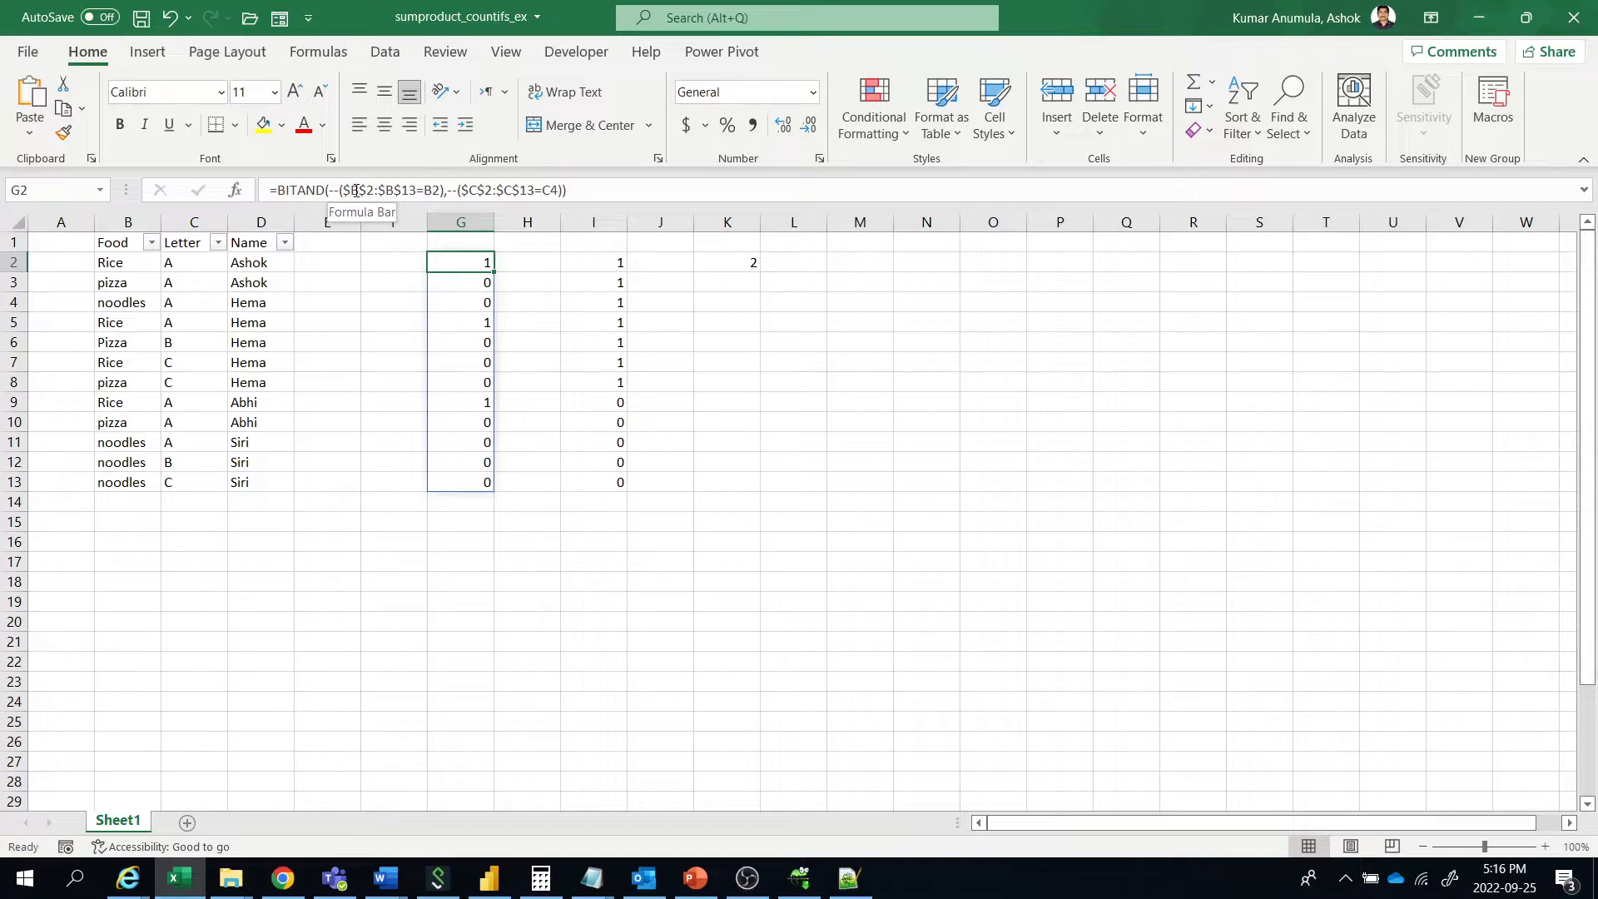
mouse_move(343, 190)
left_mouse_down()
mouse_move(443, 190)
mouse_move(338, 203)
left_mouse_up()
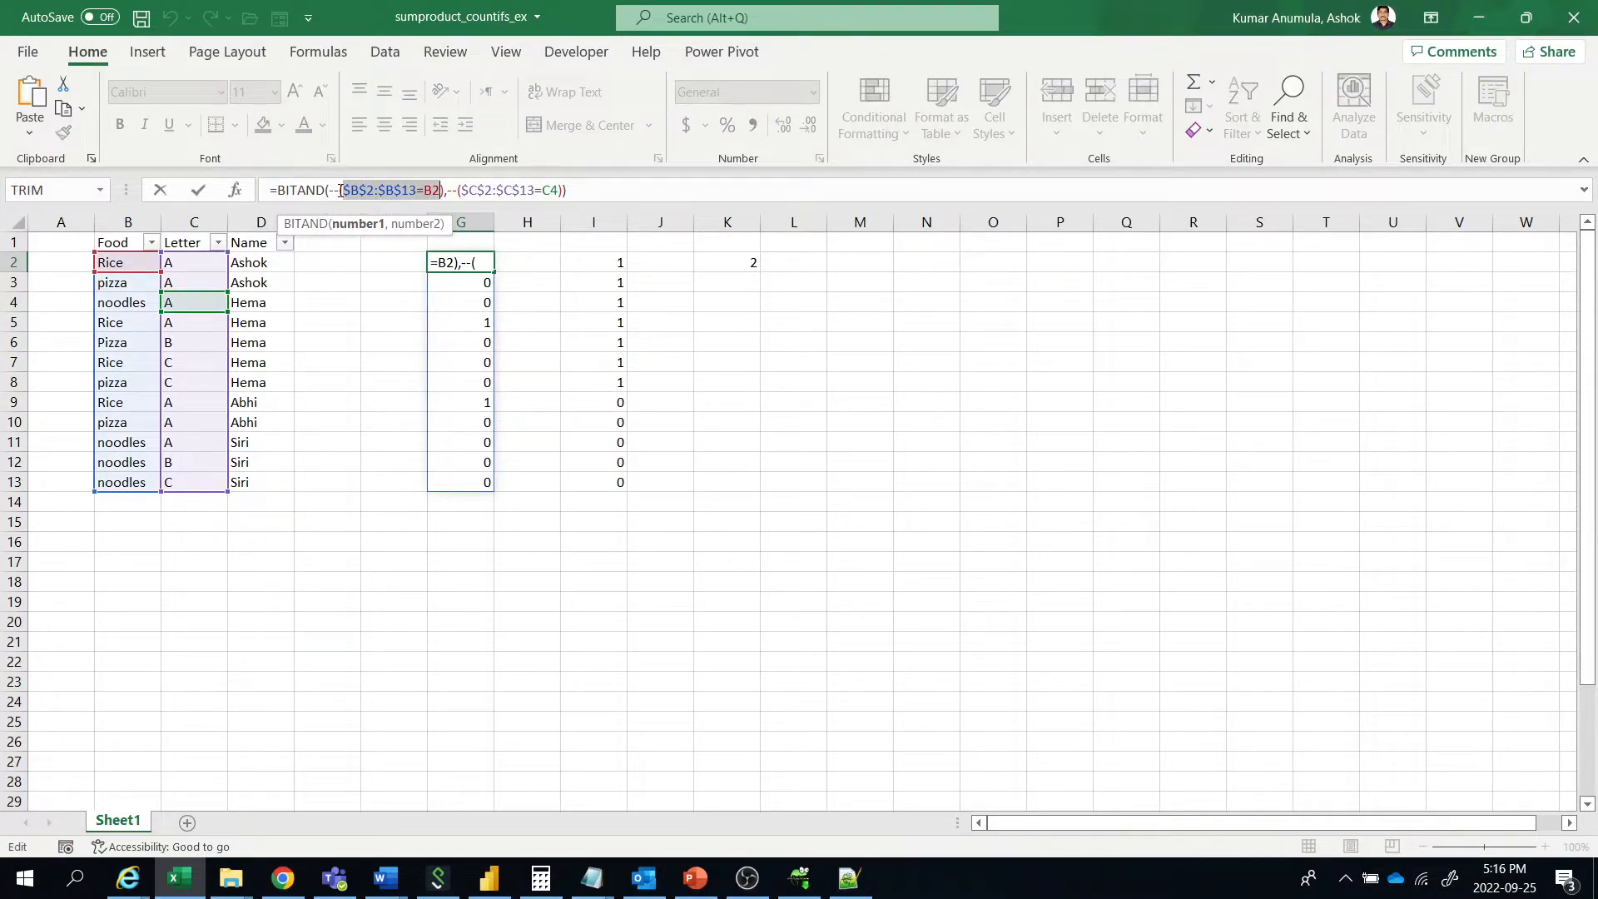
left_click(340, 190)
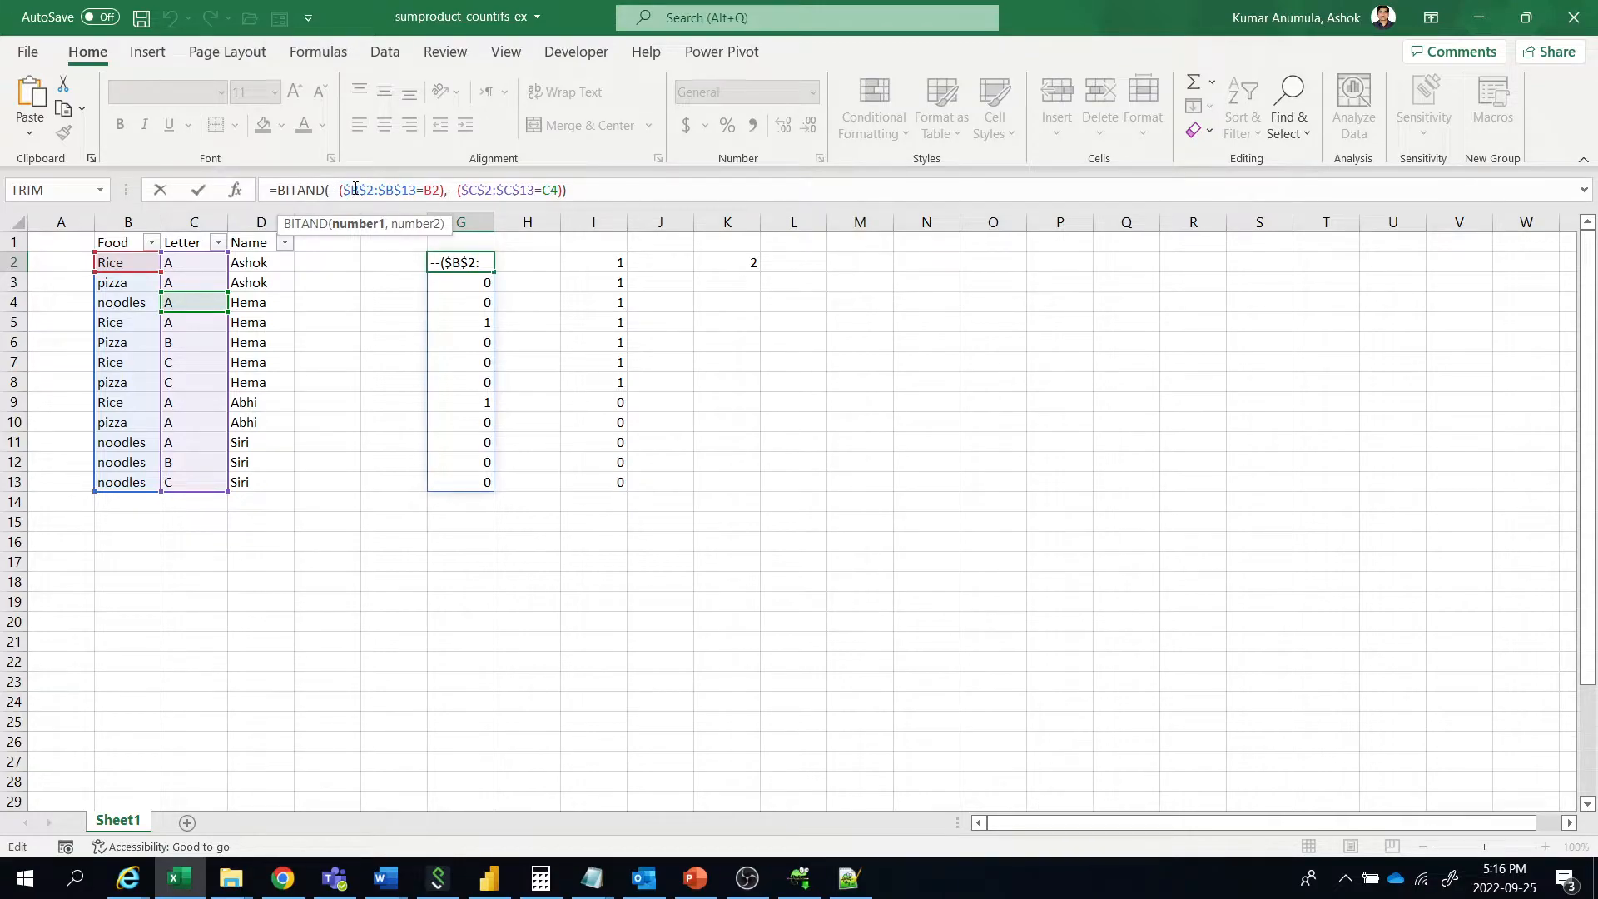
key("Escape")
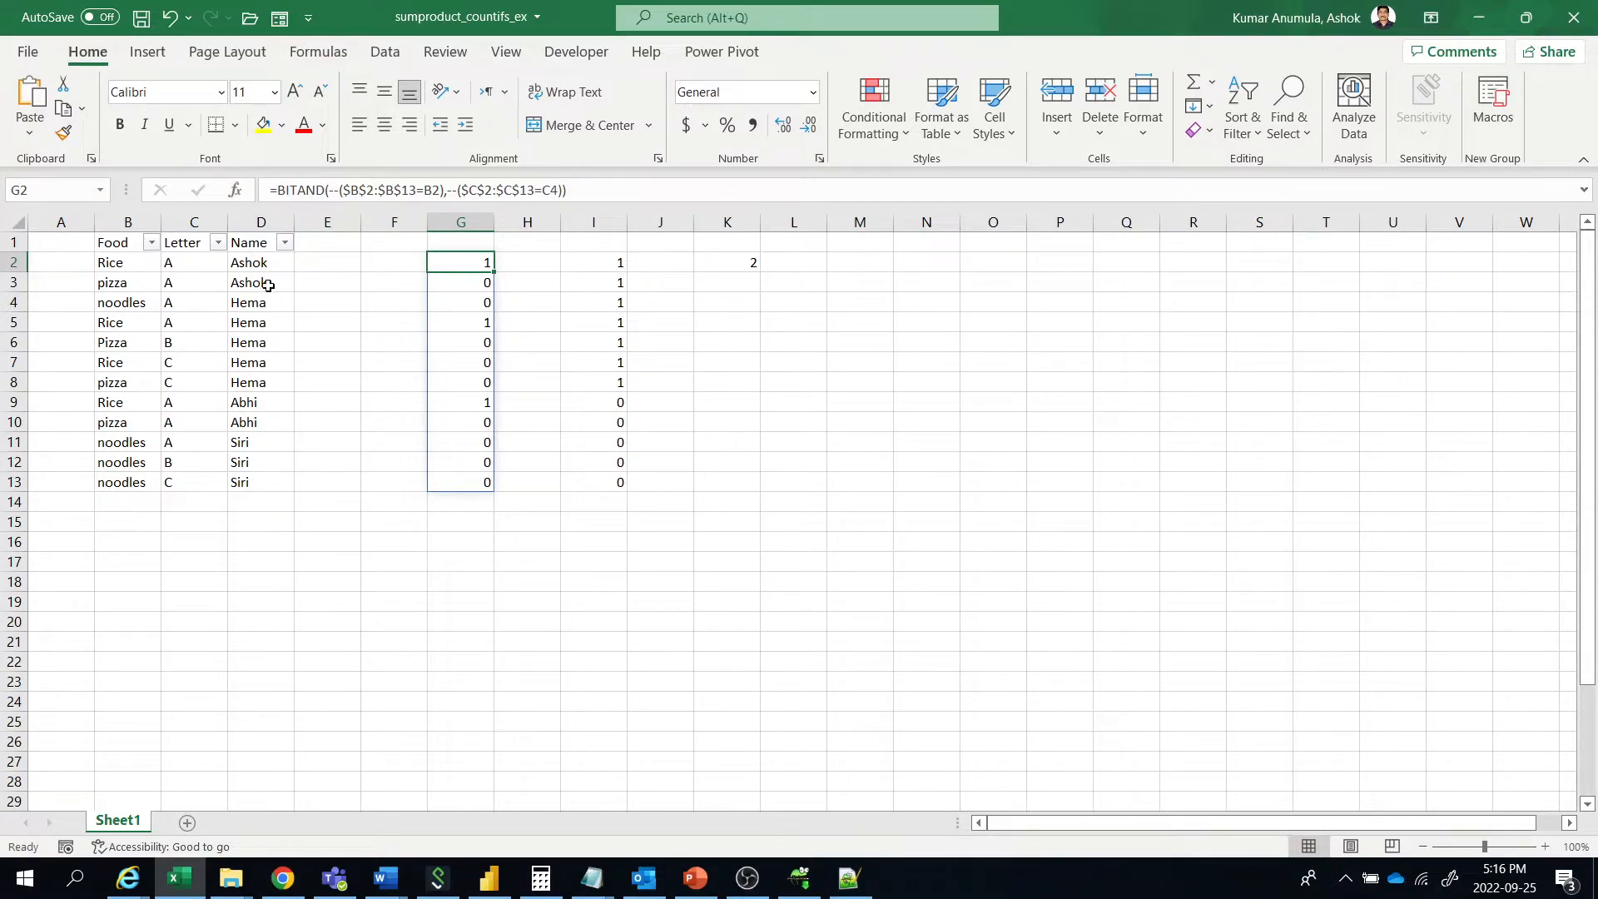
Examine the BITOR formula in I2 that tests the Name column, comparing it with the BITAND formula in G2
left_click(607, 264)
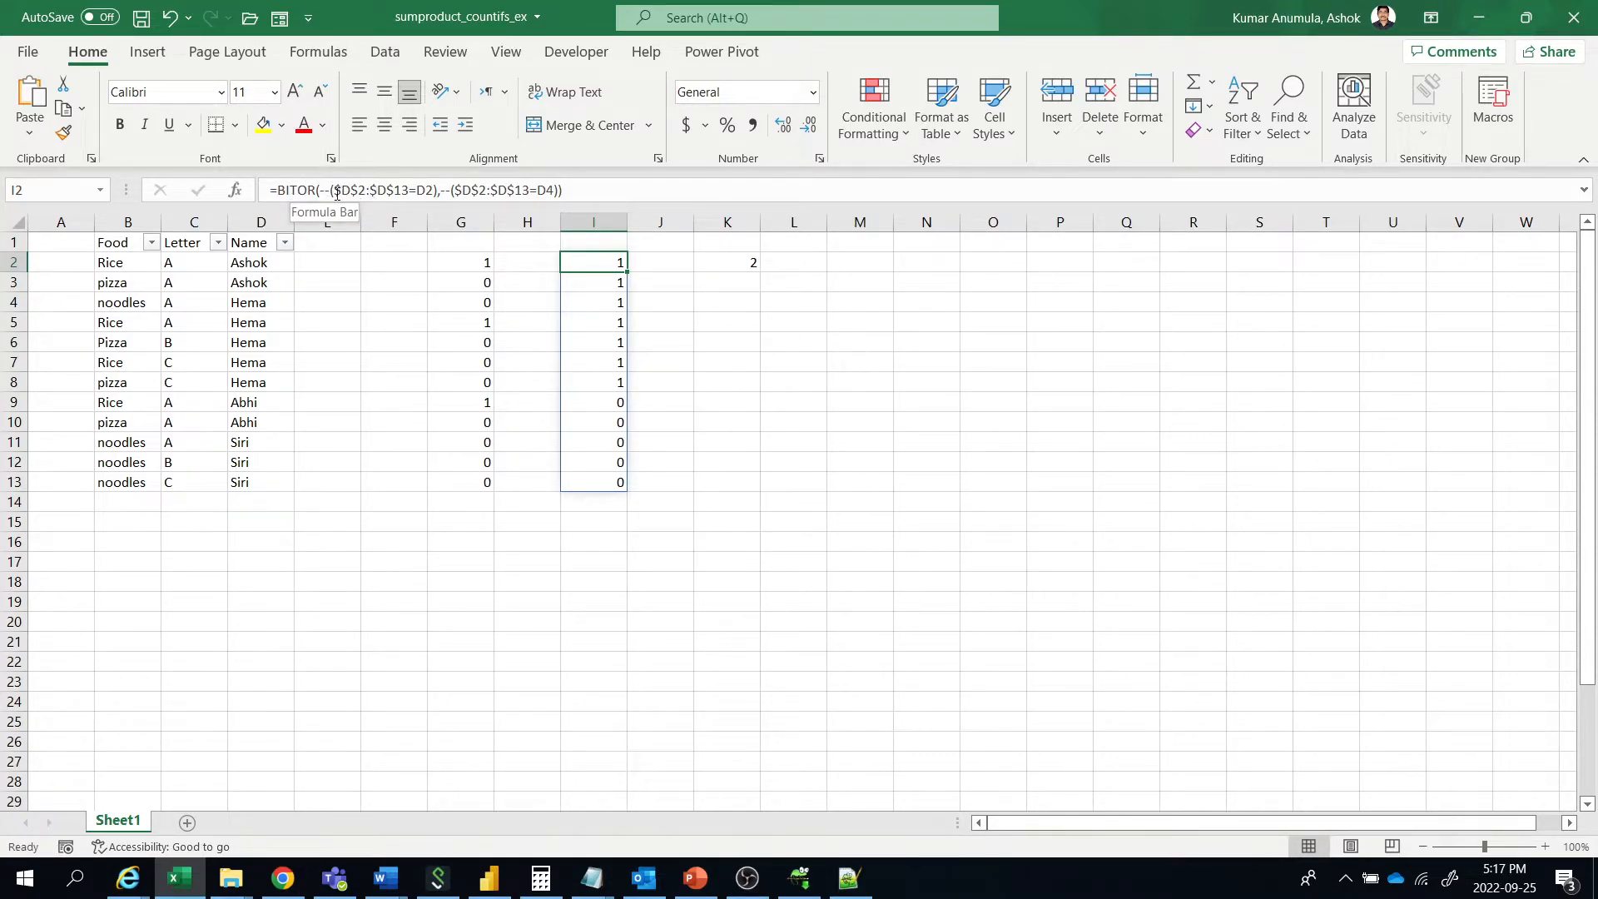
left_click(481, 259)
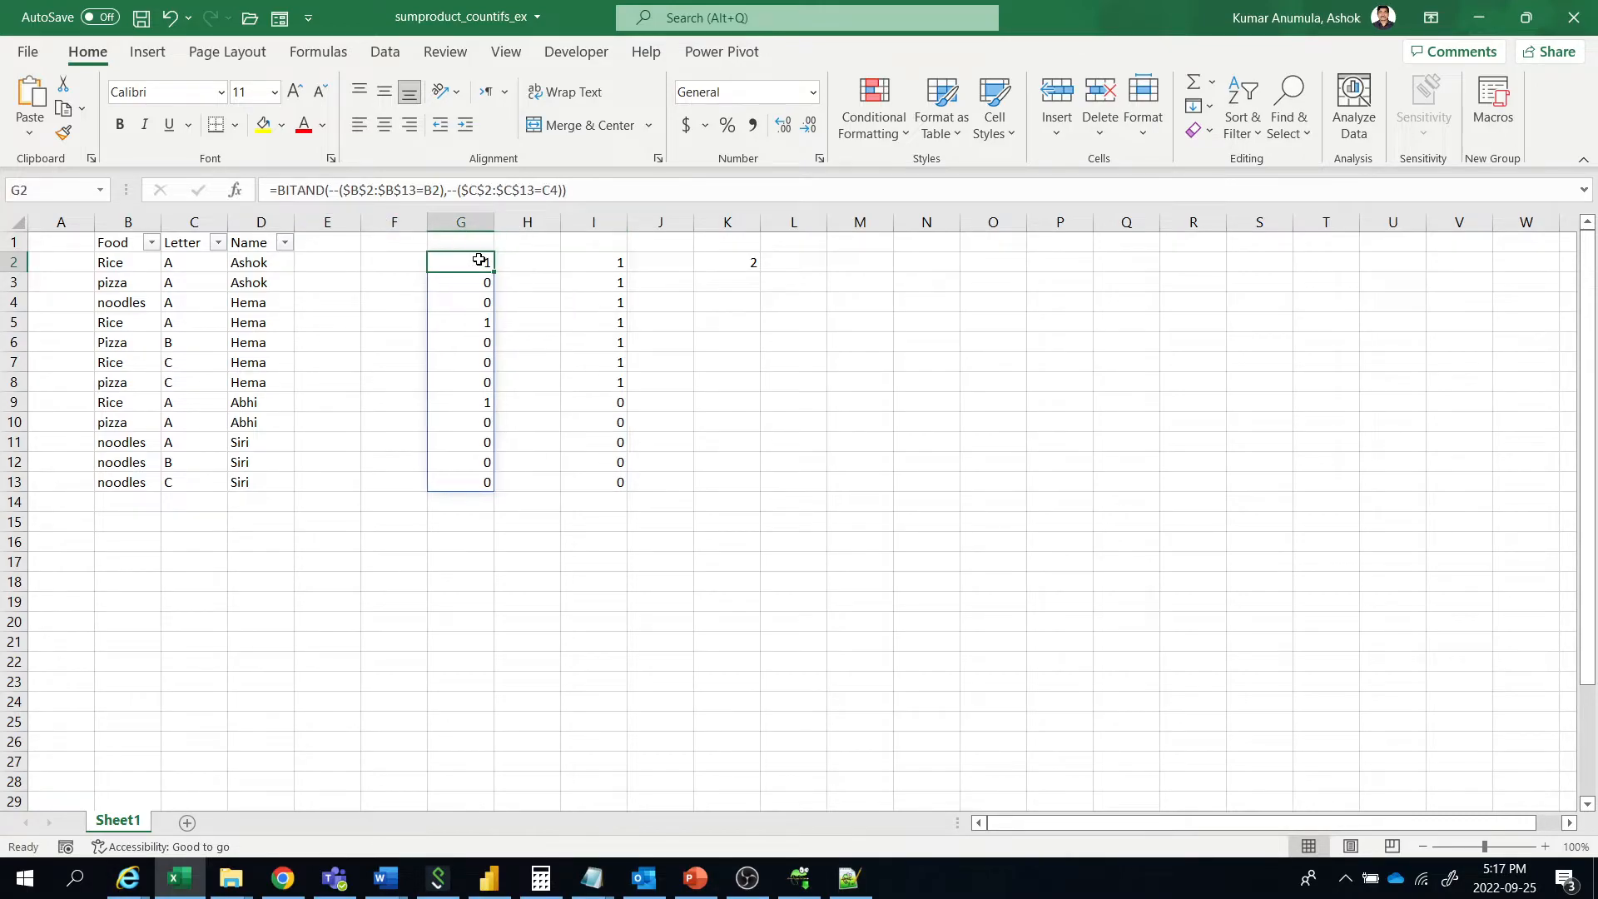
left_click(580, 257)
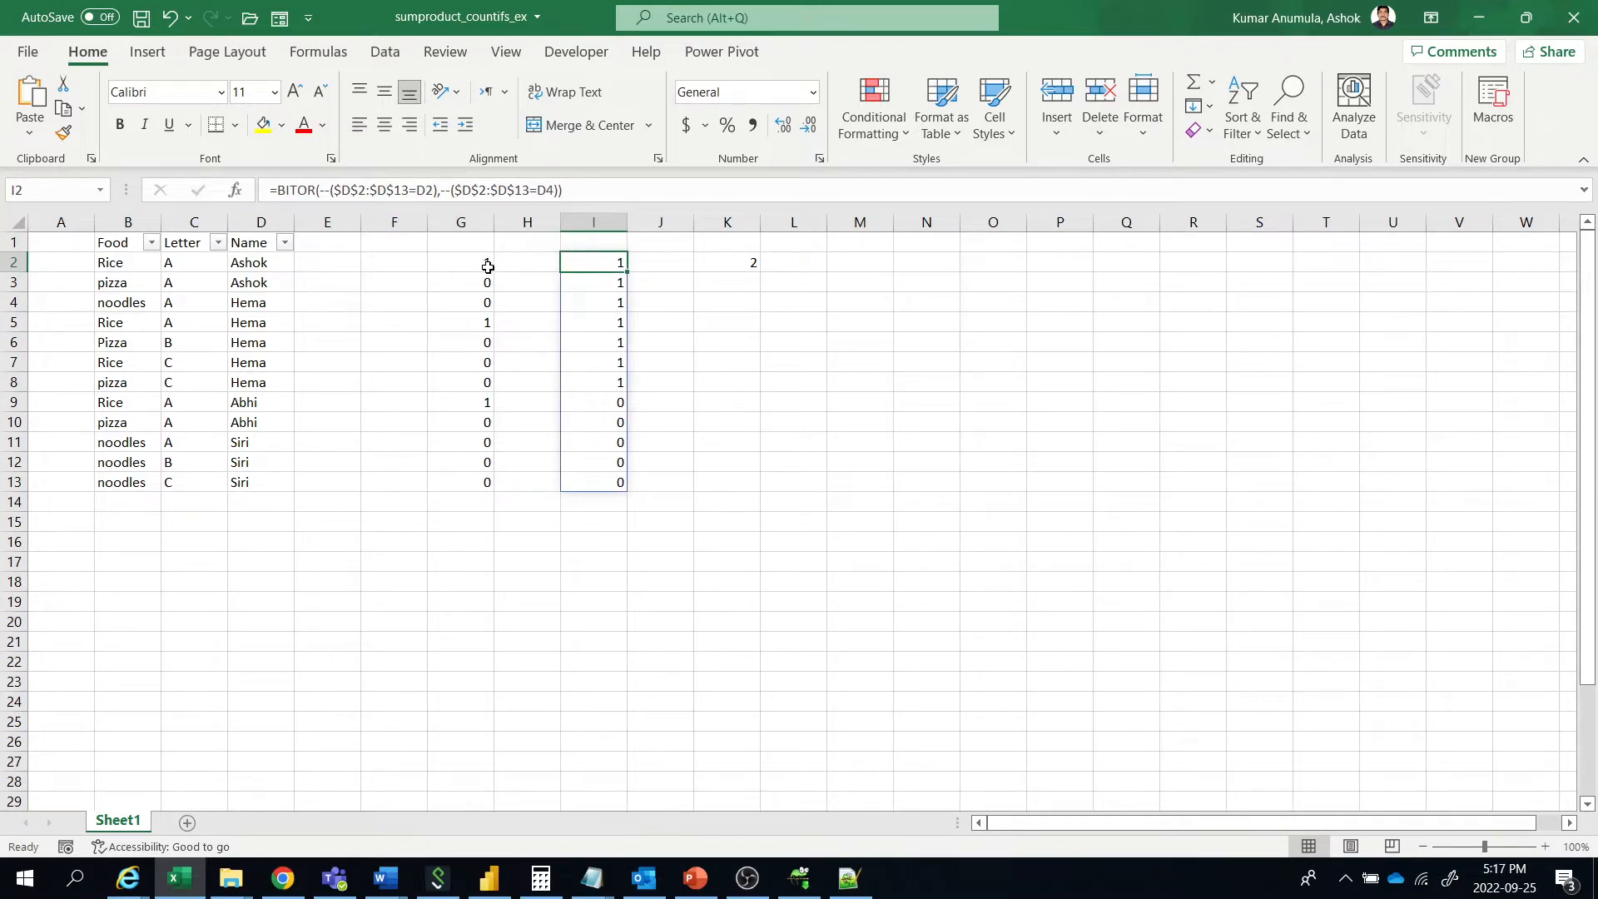
Examine how the SUMPRODUCT formula in K2 combines the BITAND and BITOR arrays from G2 and I2, keeping it unchanged
left_click(734, 261)
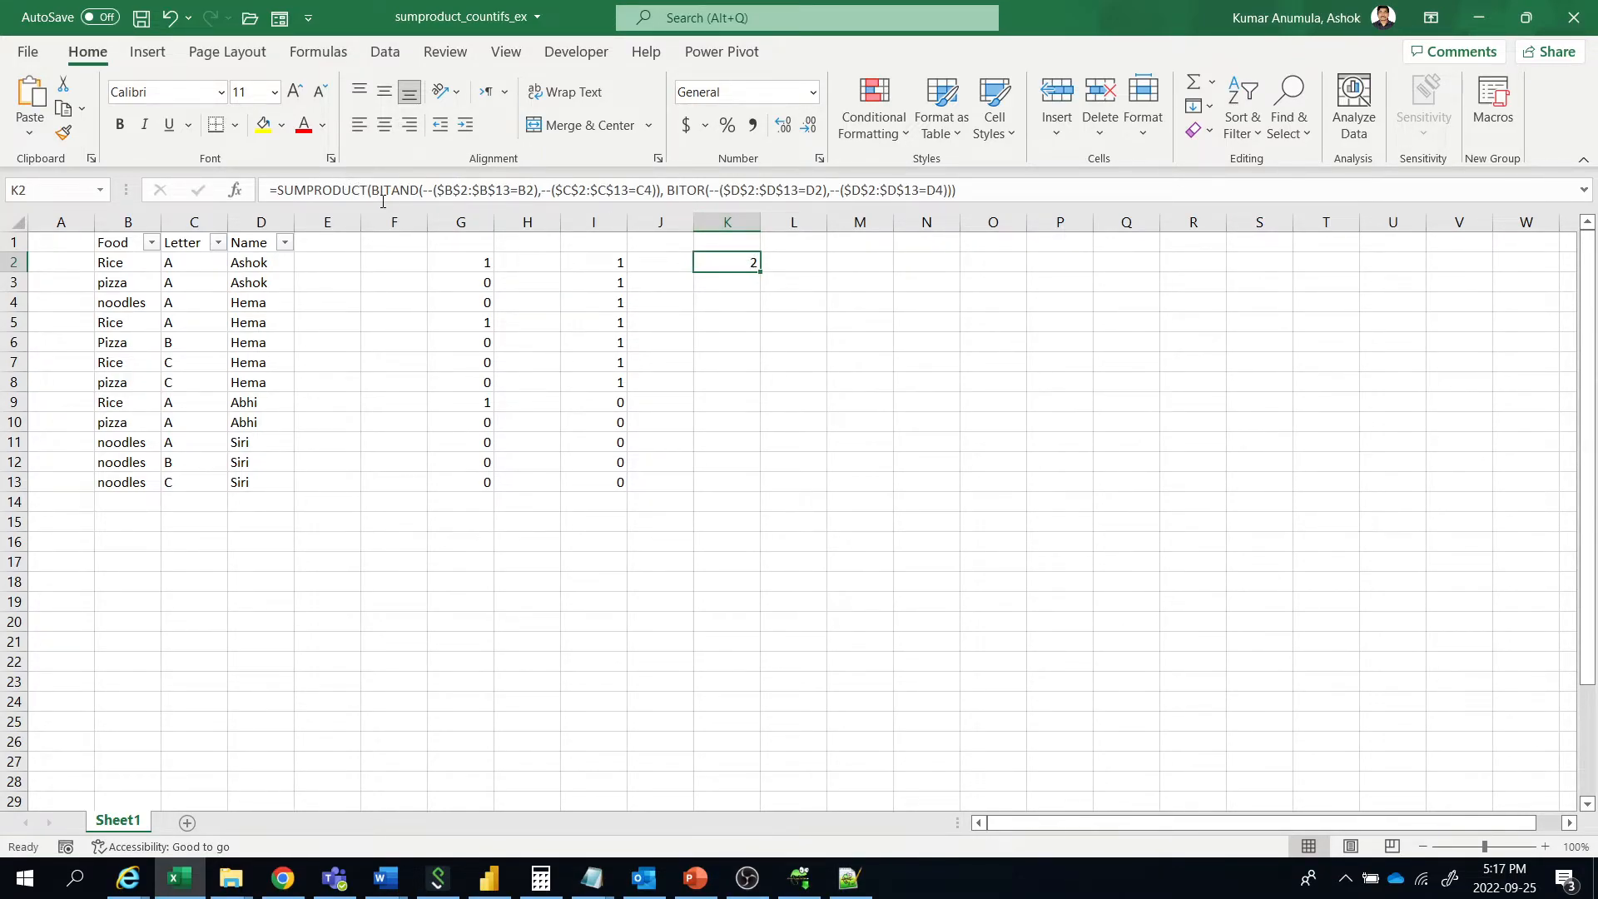
left_click(482, 261)
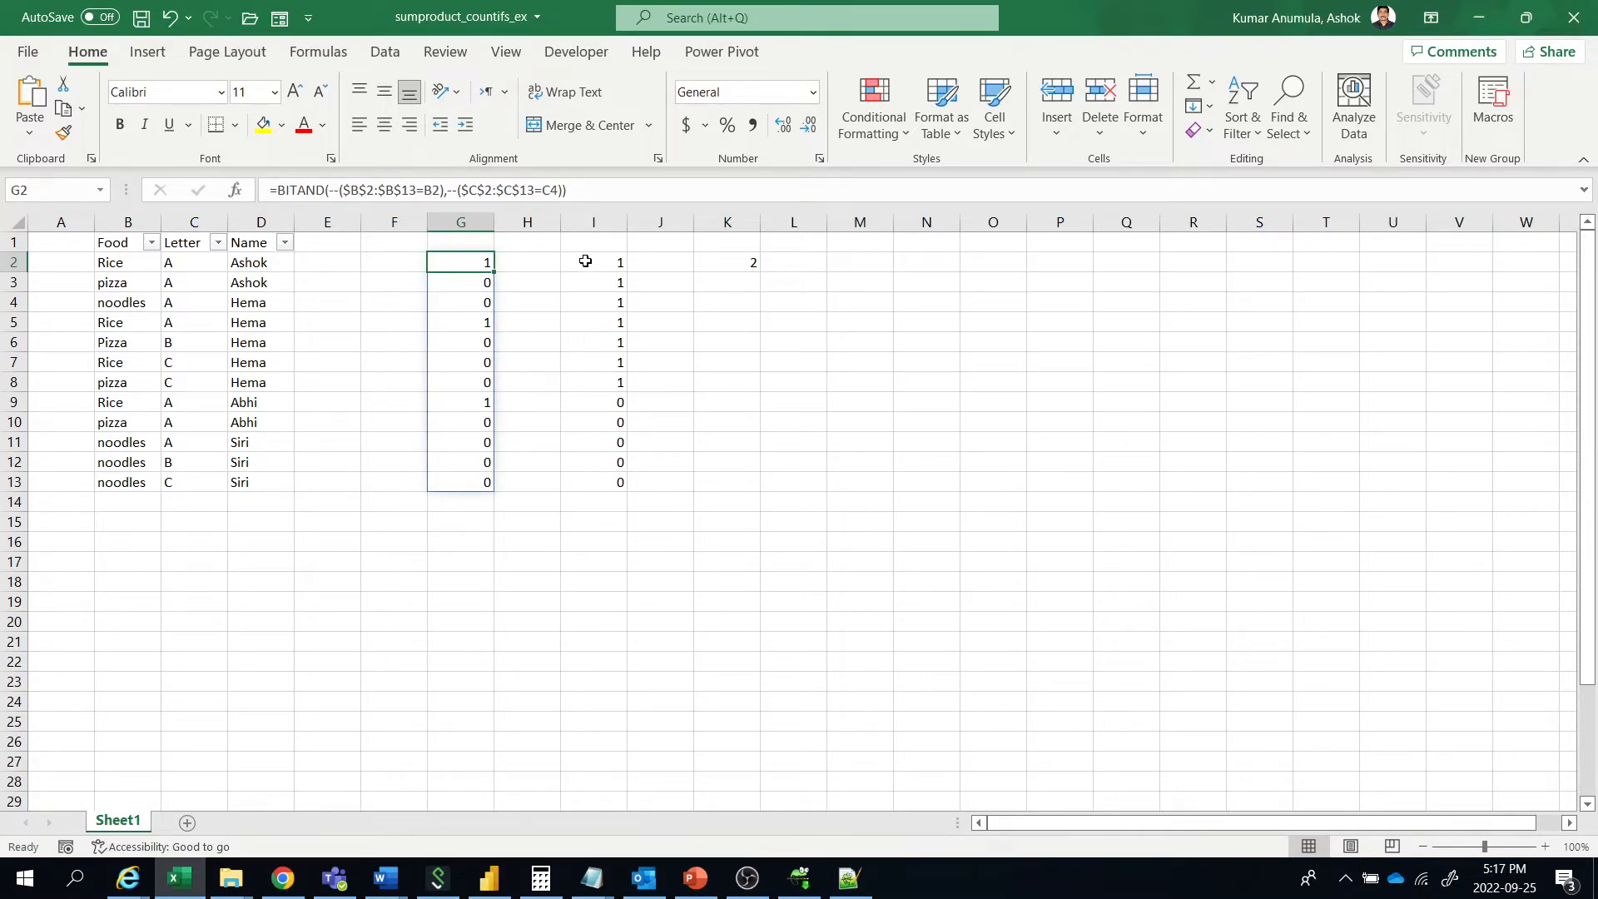
left_click(586, 262)
left_click(739, 265)
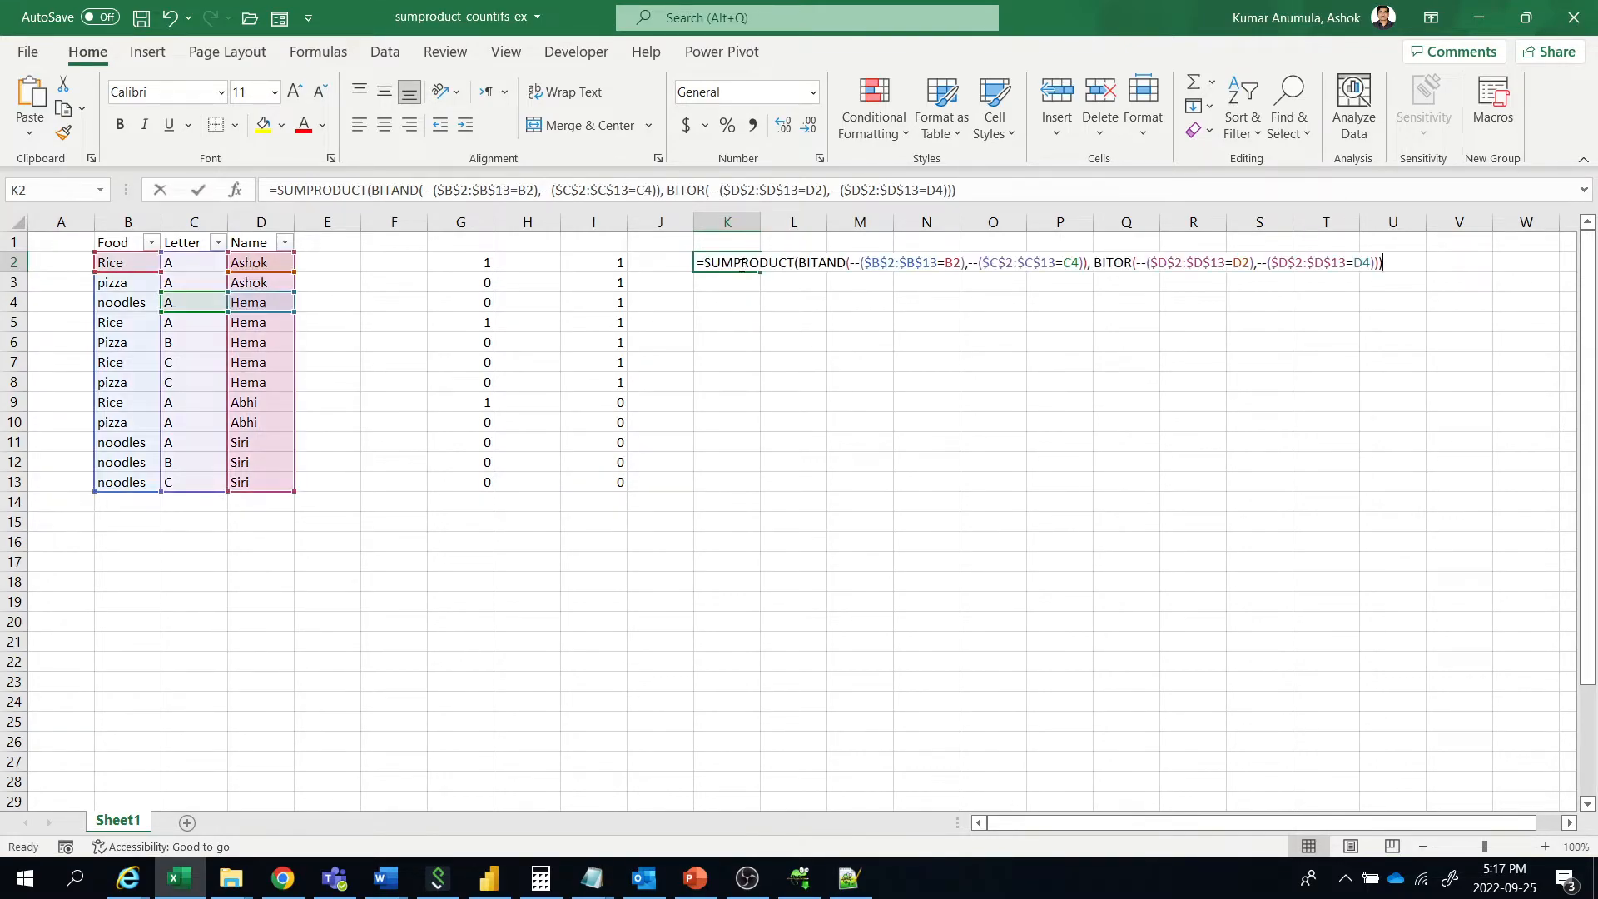
double_click(739, 263)
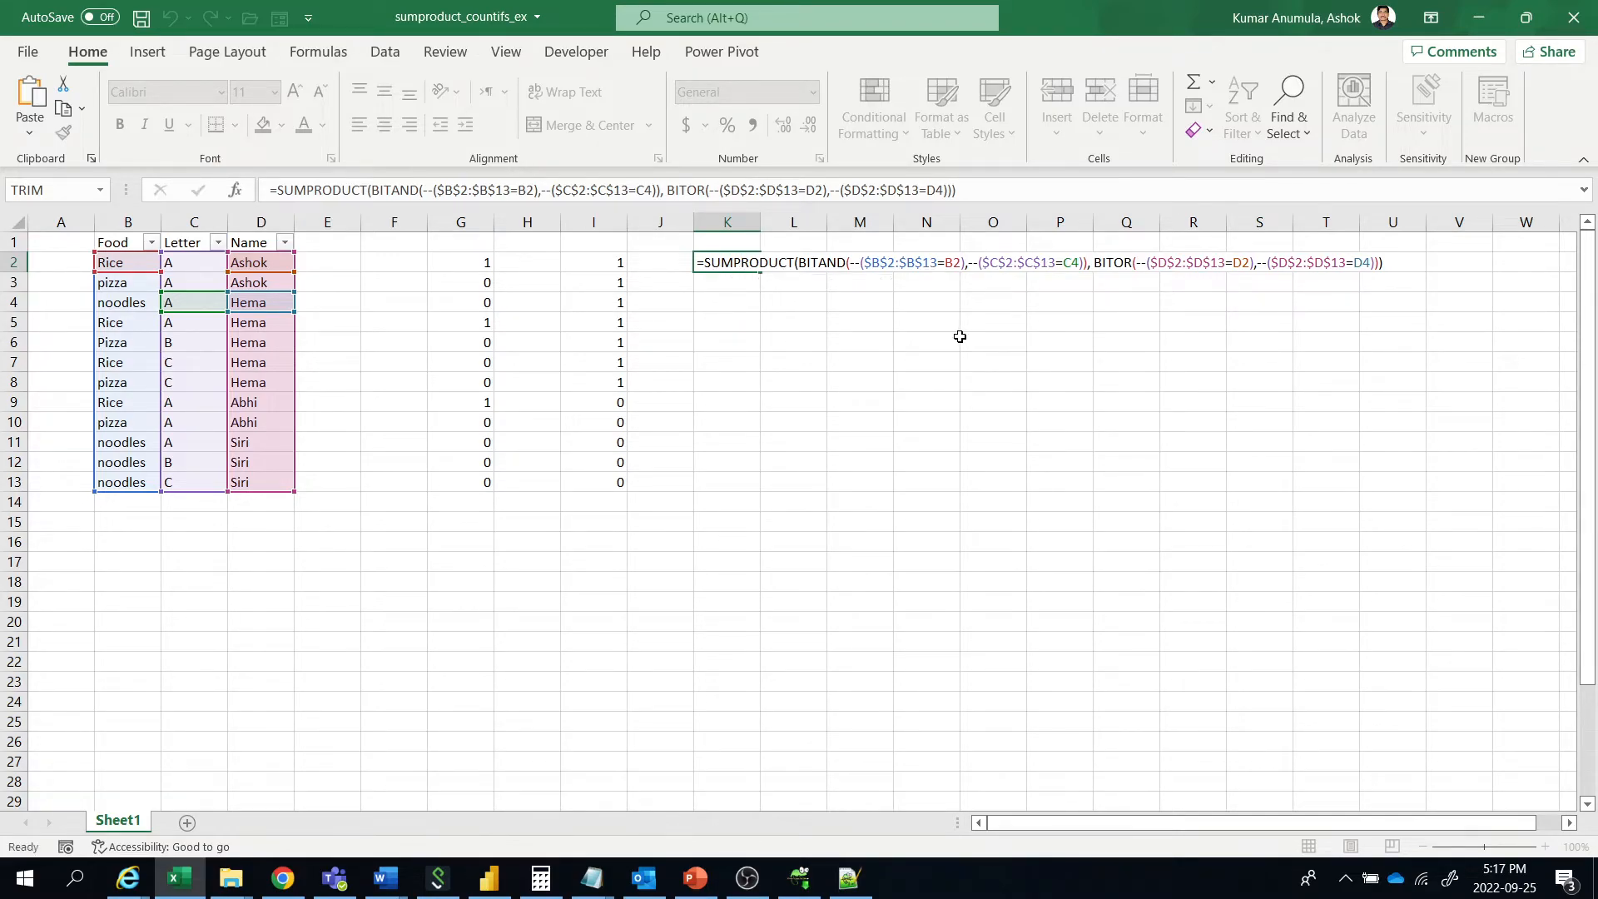
key("ctrl+Return")
left_click(755, 309)
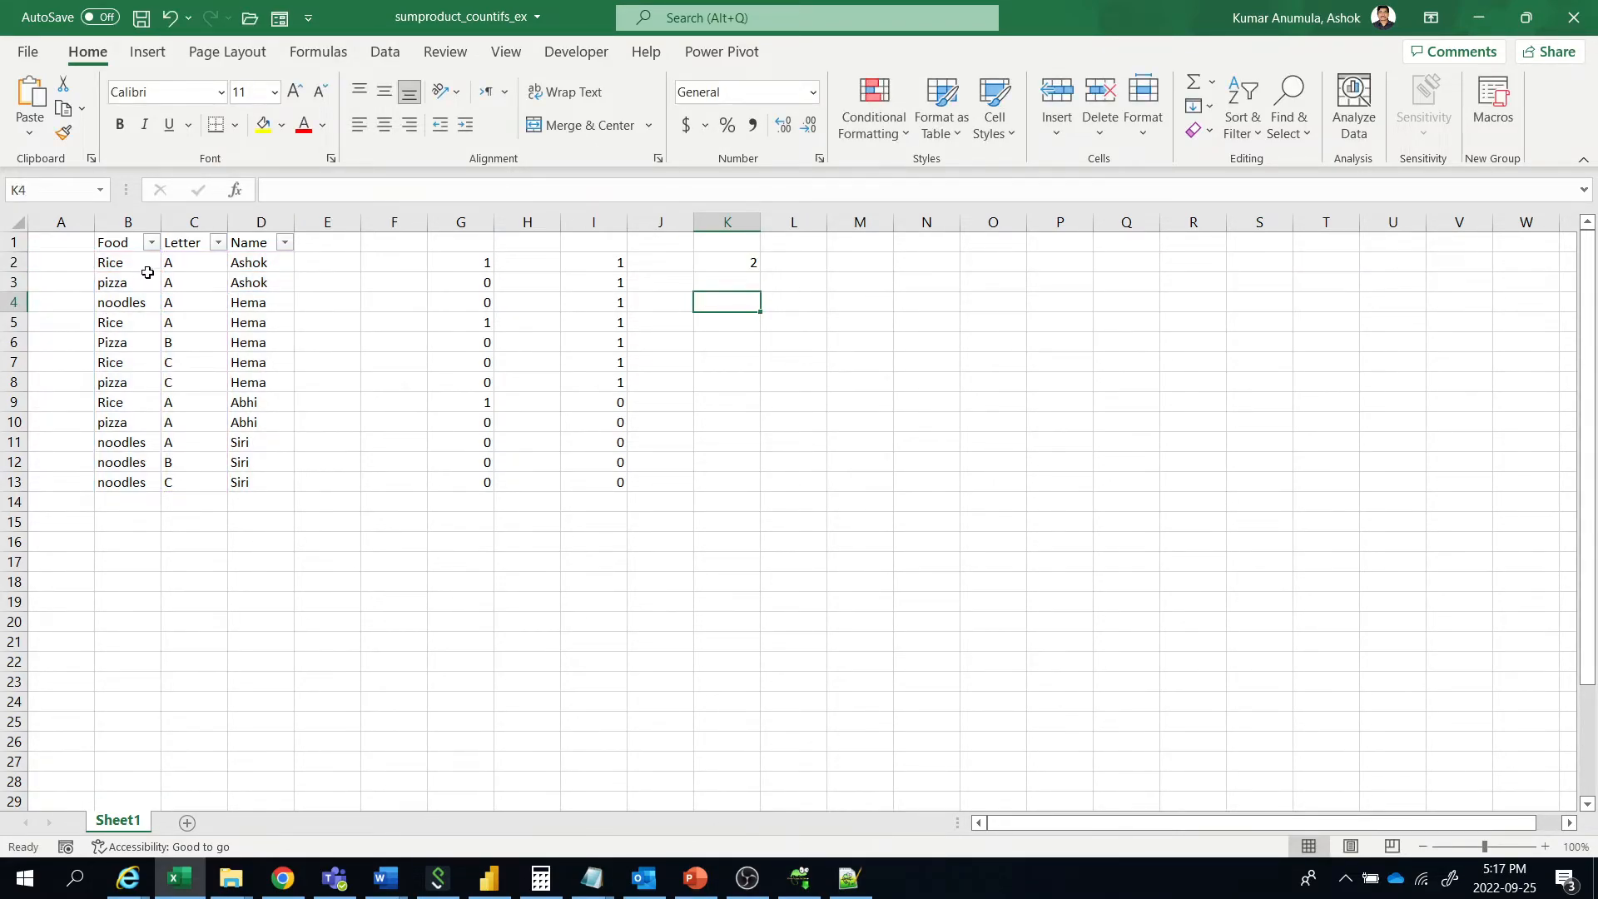
Filter the Food column to Rice and the Letter column to A to check the SUMPRODUCT count
left_click(150, 242)
left_click(55, 487)
left_click(56, 542)
left_click(141, 683)
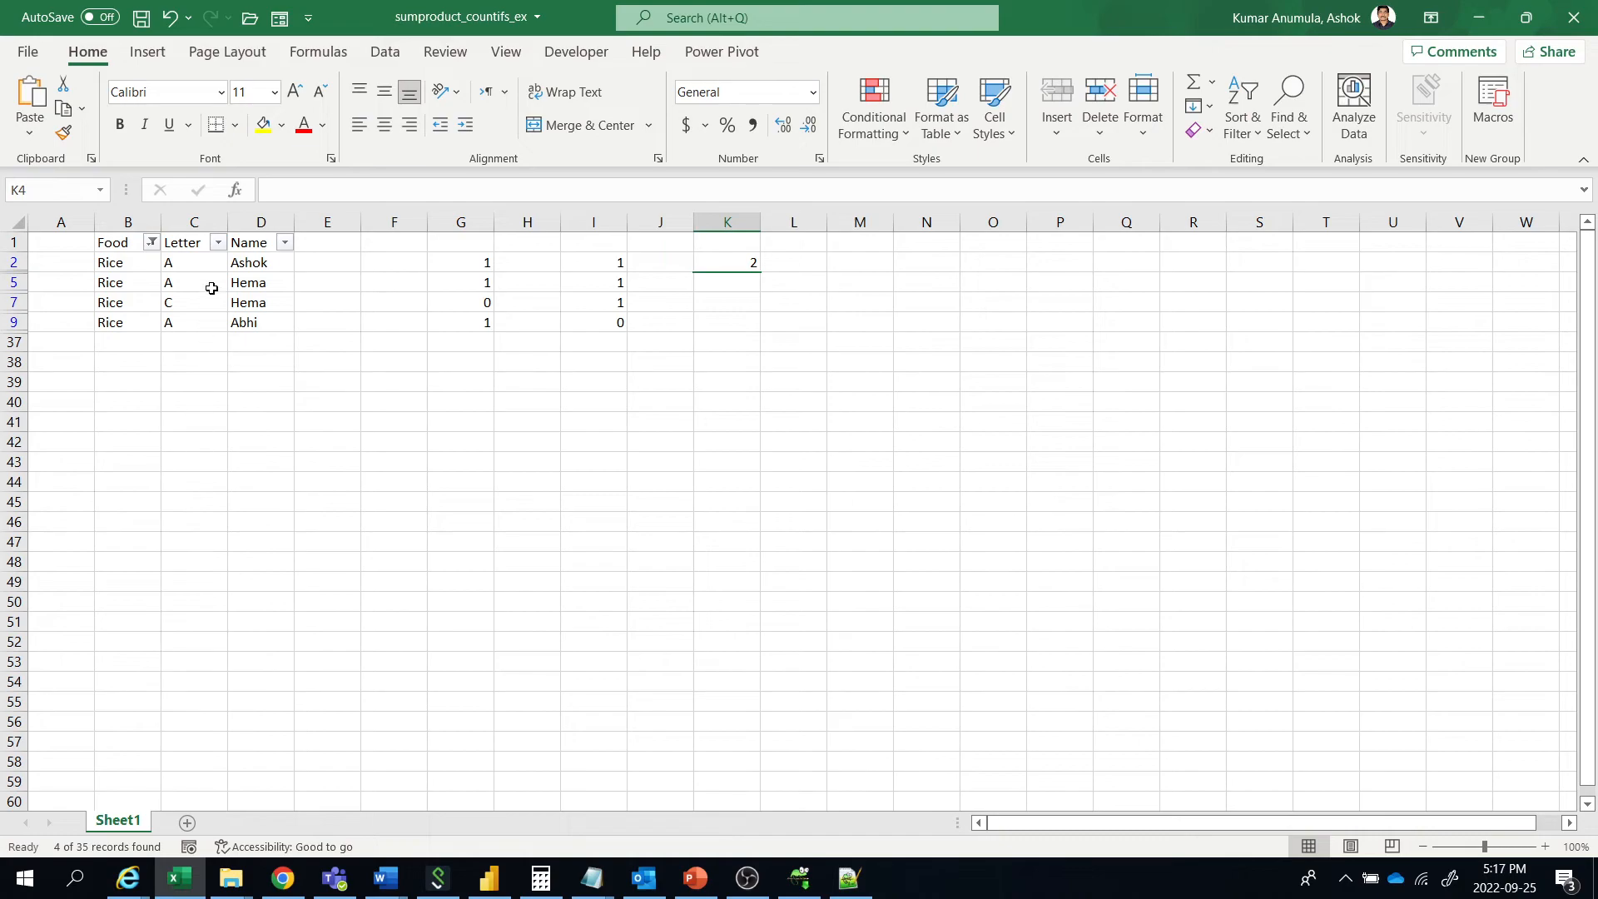
left_click(217, 242)
left_click(56, 486)
left_click(55, 505)
left_click(150, 683)
Limit the Name column to the second and third listed names, and select the visible name cells to verify the count in K2
left_click(285, 242)
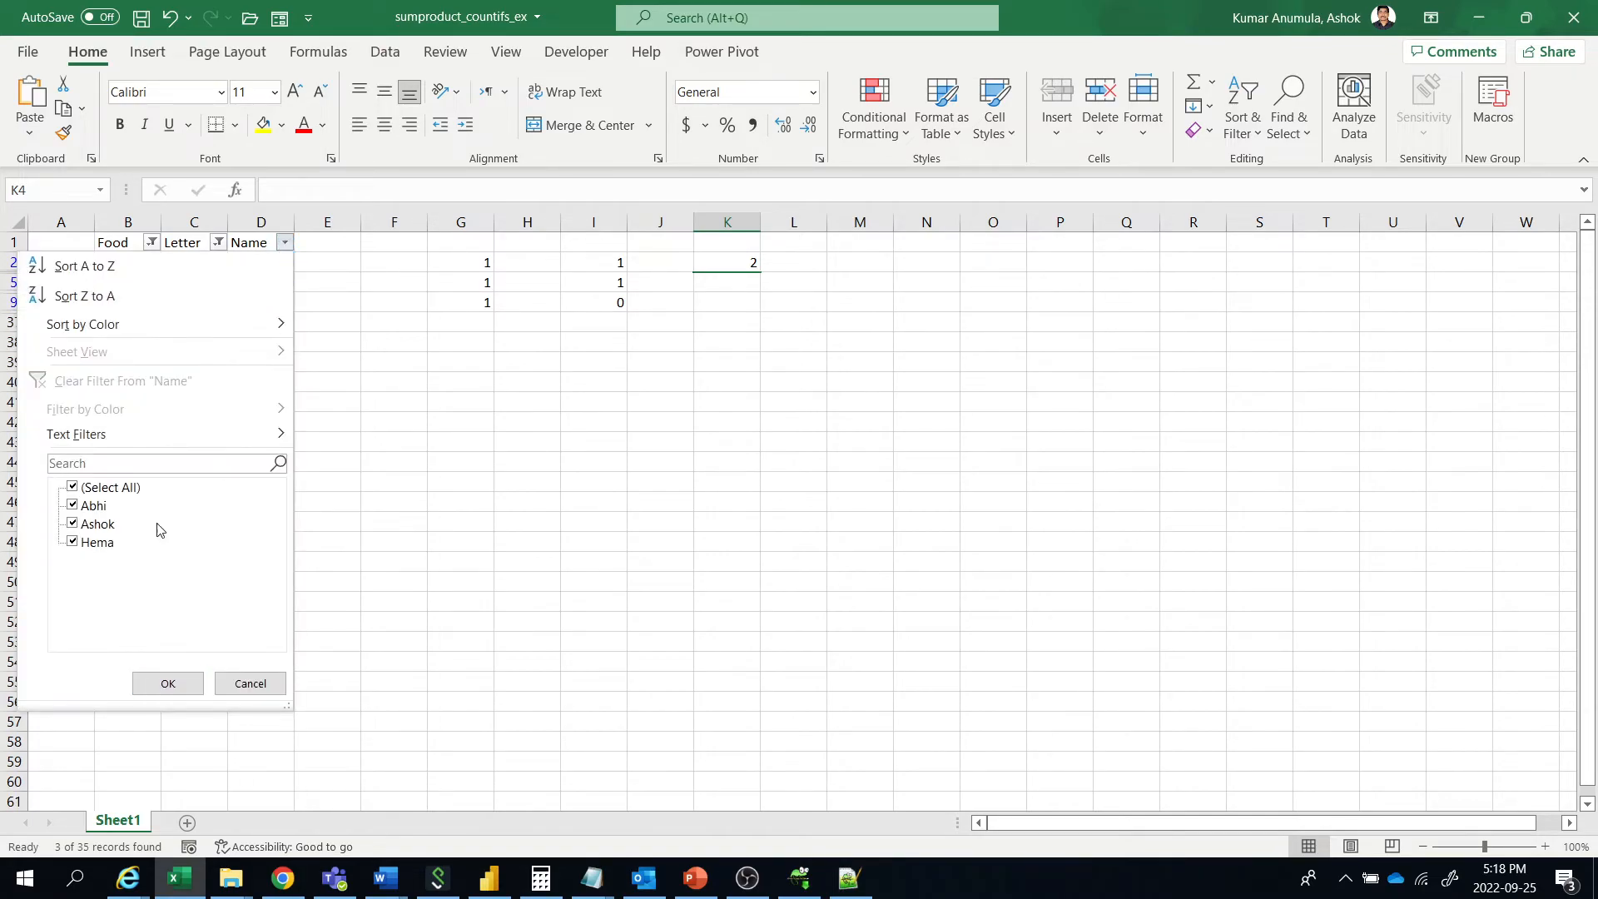
left_click(73, 487)
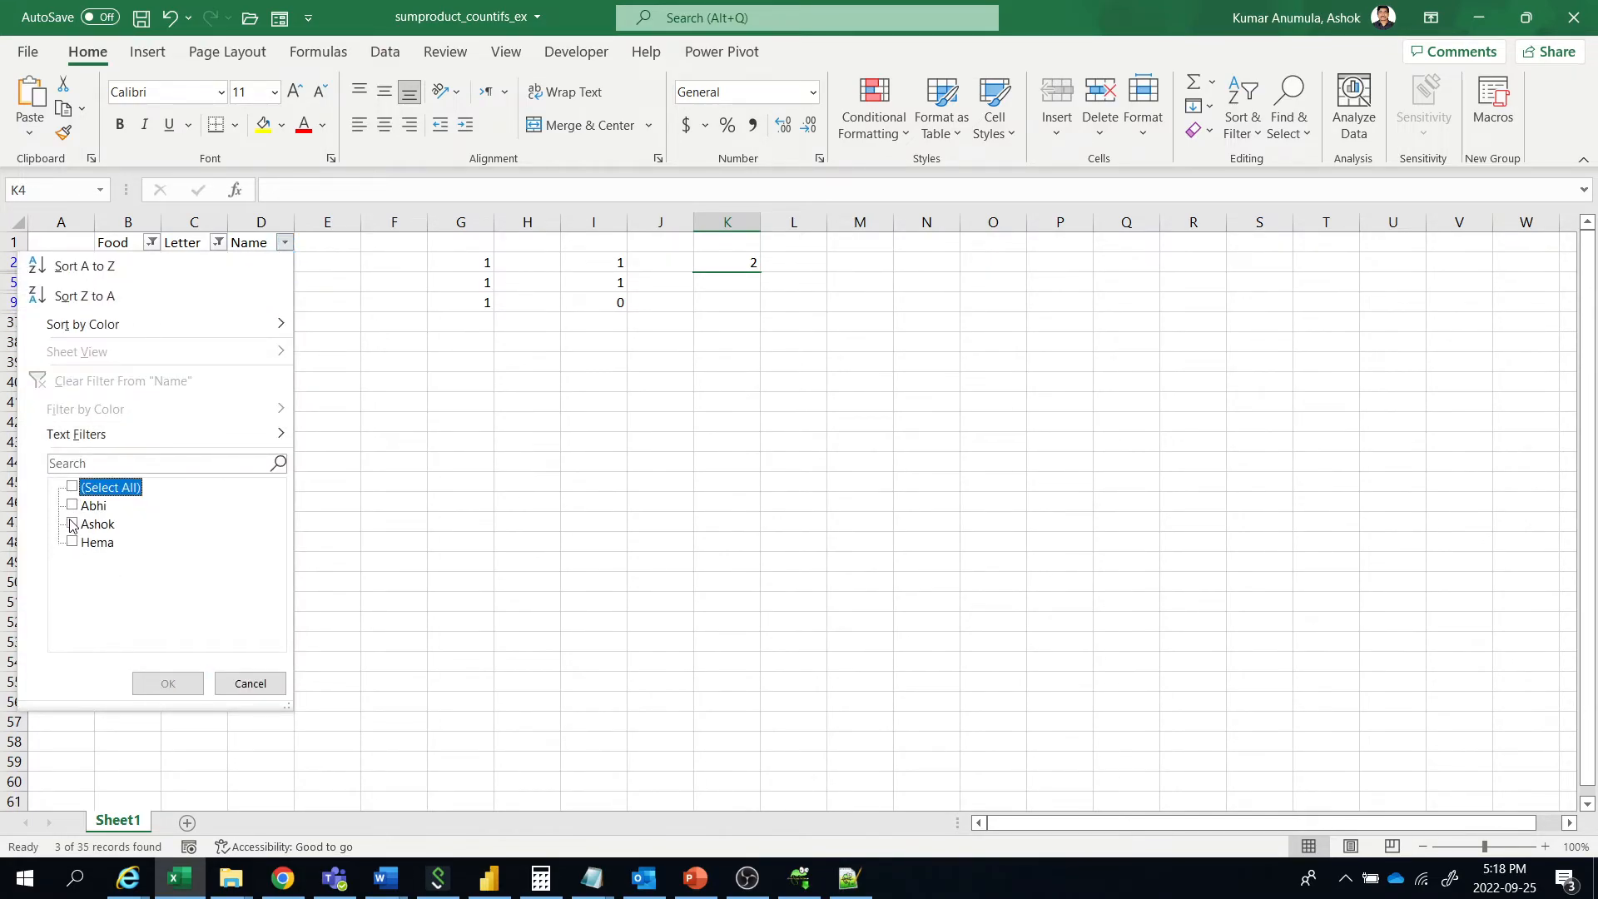
left_click(71, 524)
left_click(71, 542)
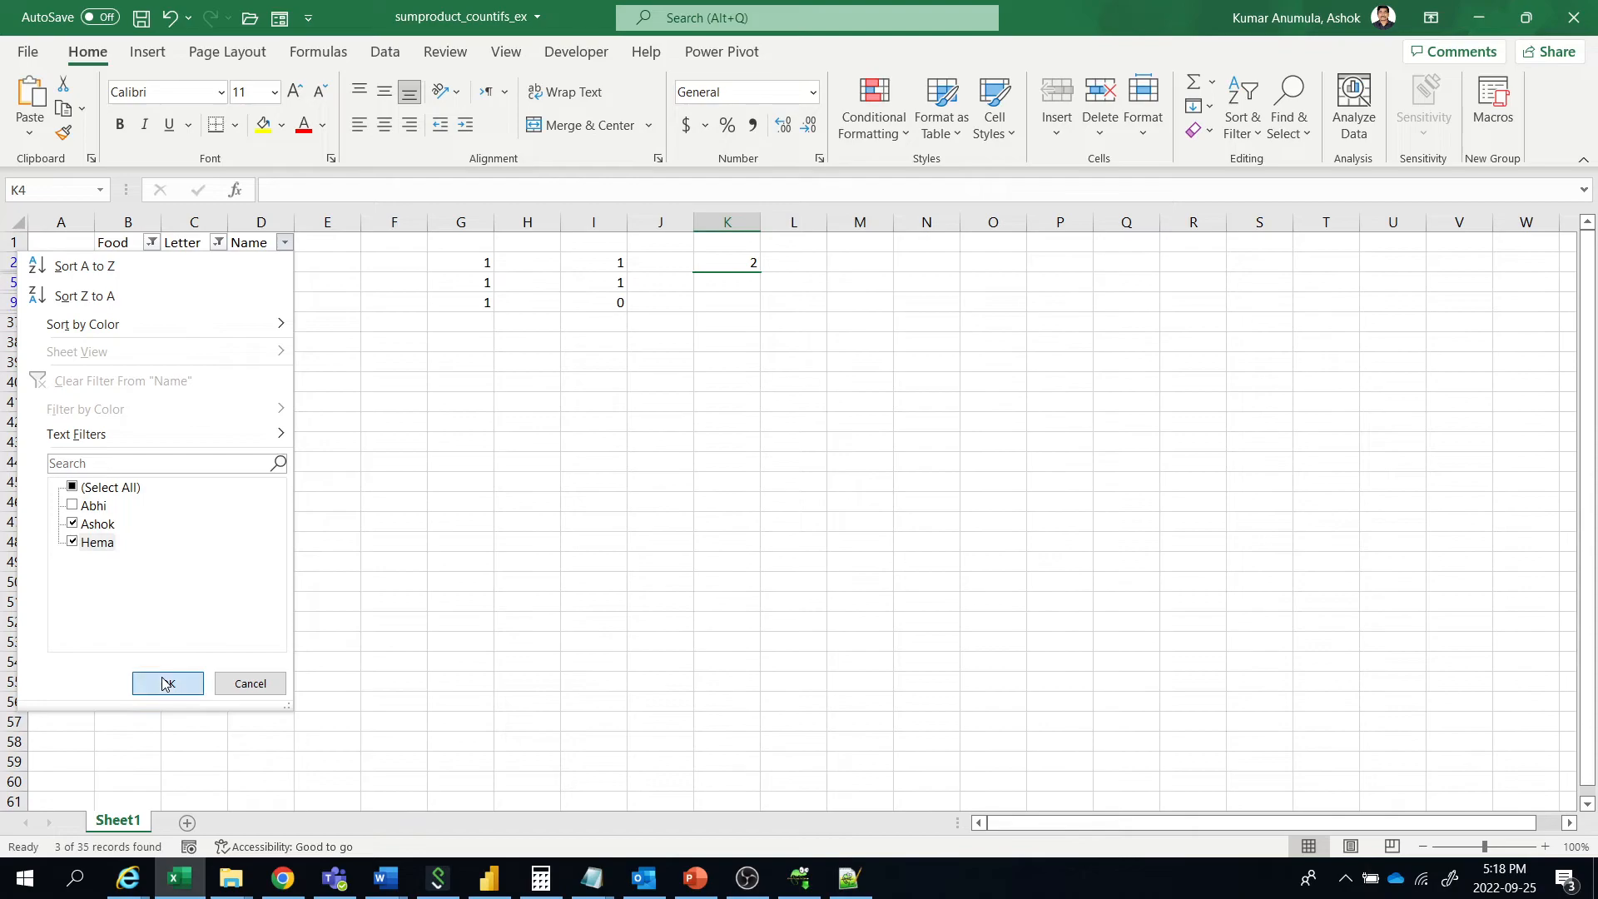
left_click(167, 683)
left_click_drag(273, 261, 272, 281)
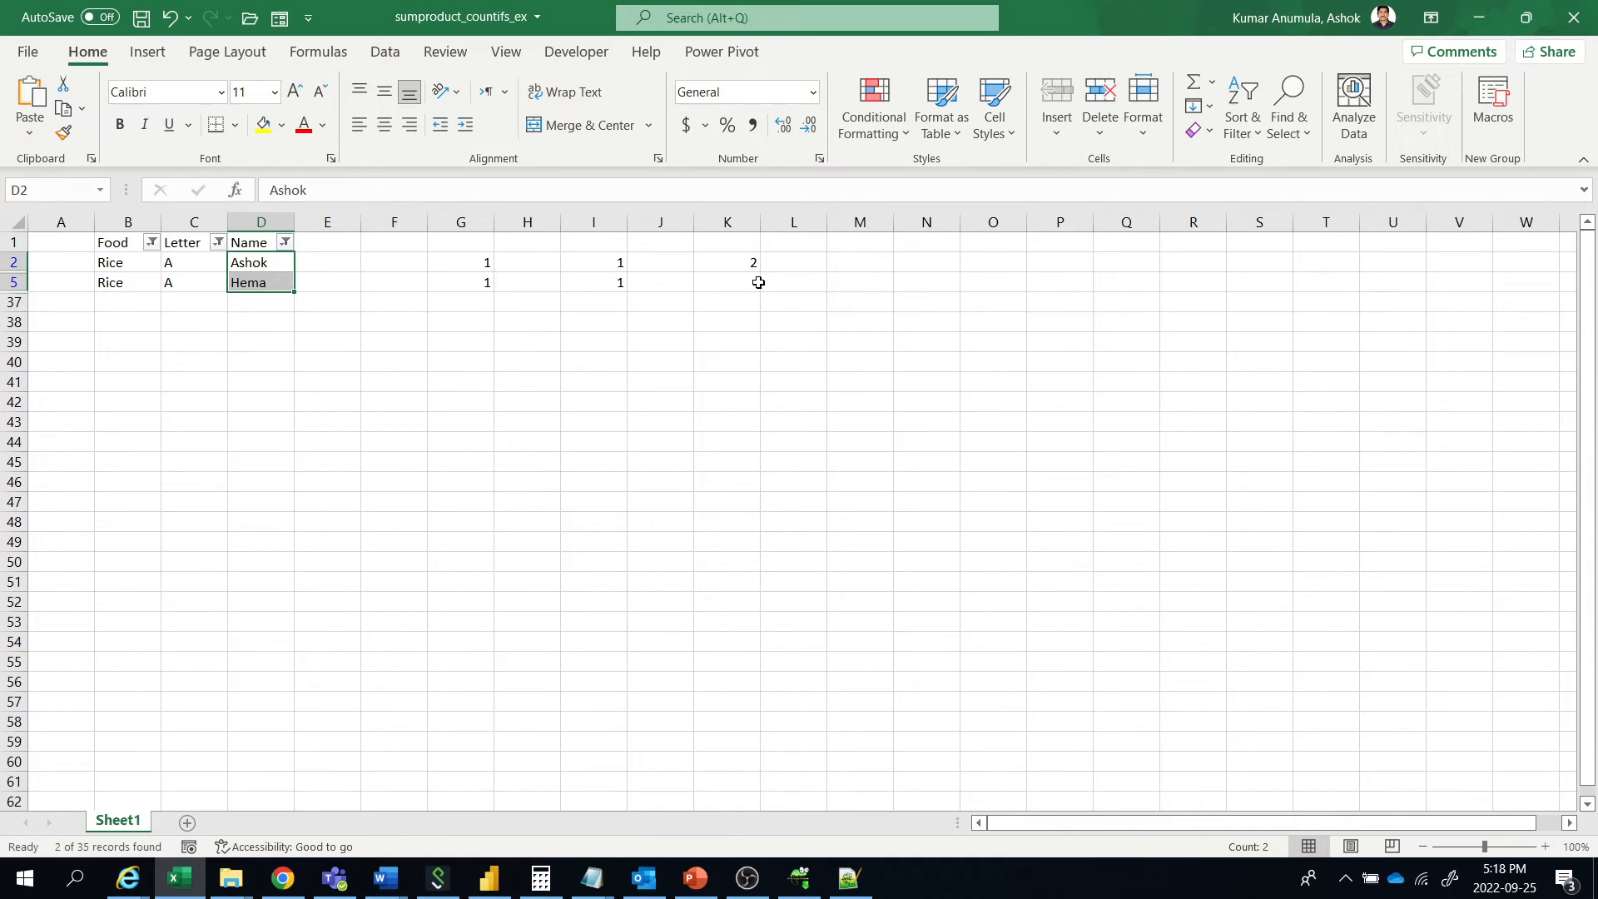
Remove all filter criteria from the Food, Letter and Name columns while keeping the filter controls
left_click(1248, 134)
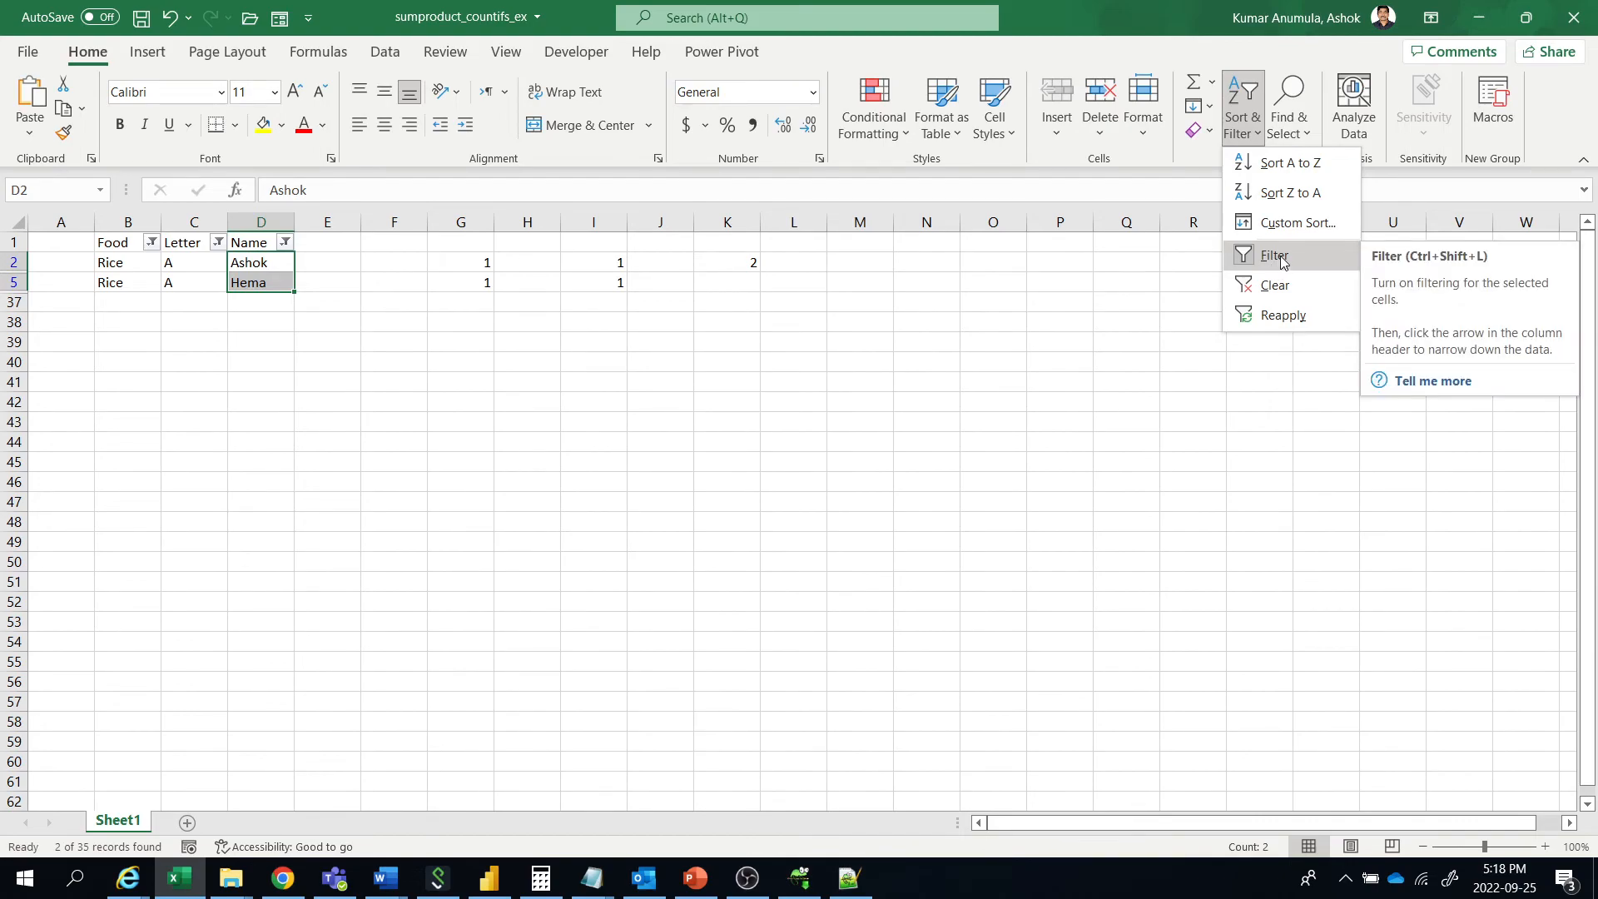
left_click(1274, 285)
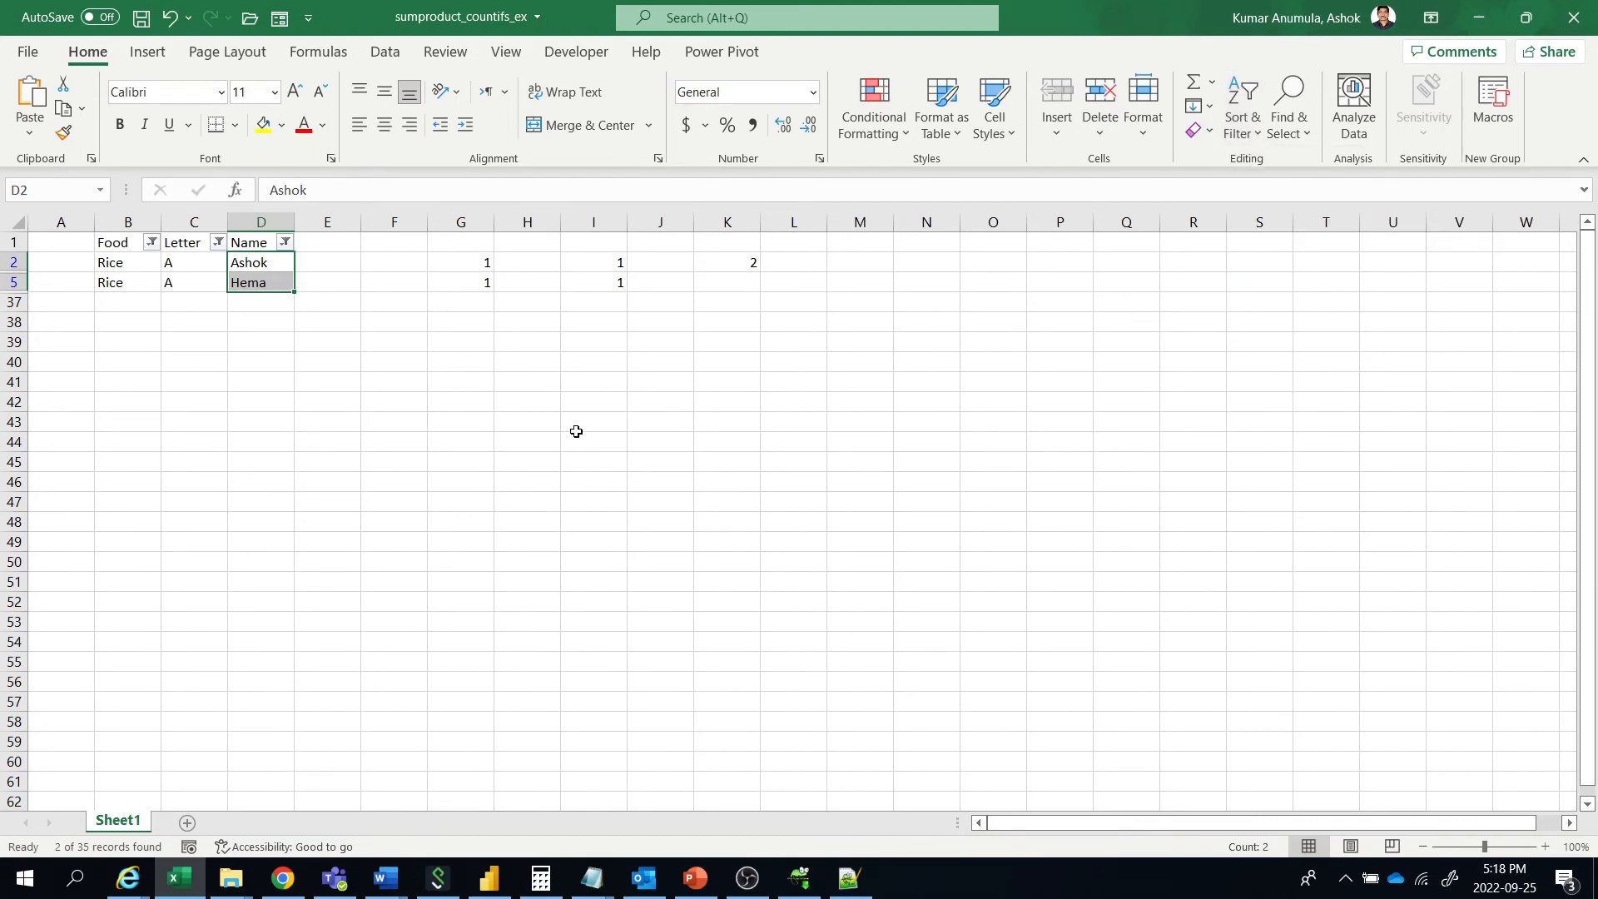
left_click(870, 514)
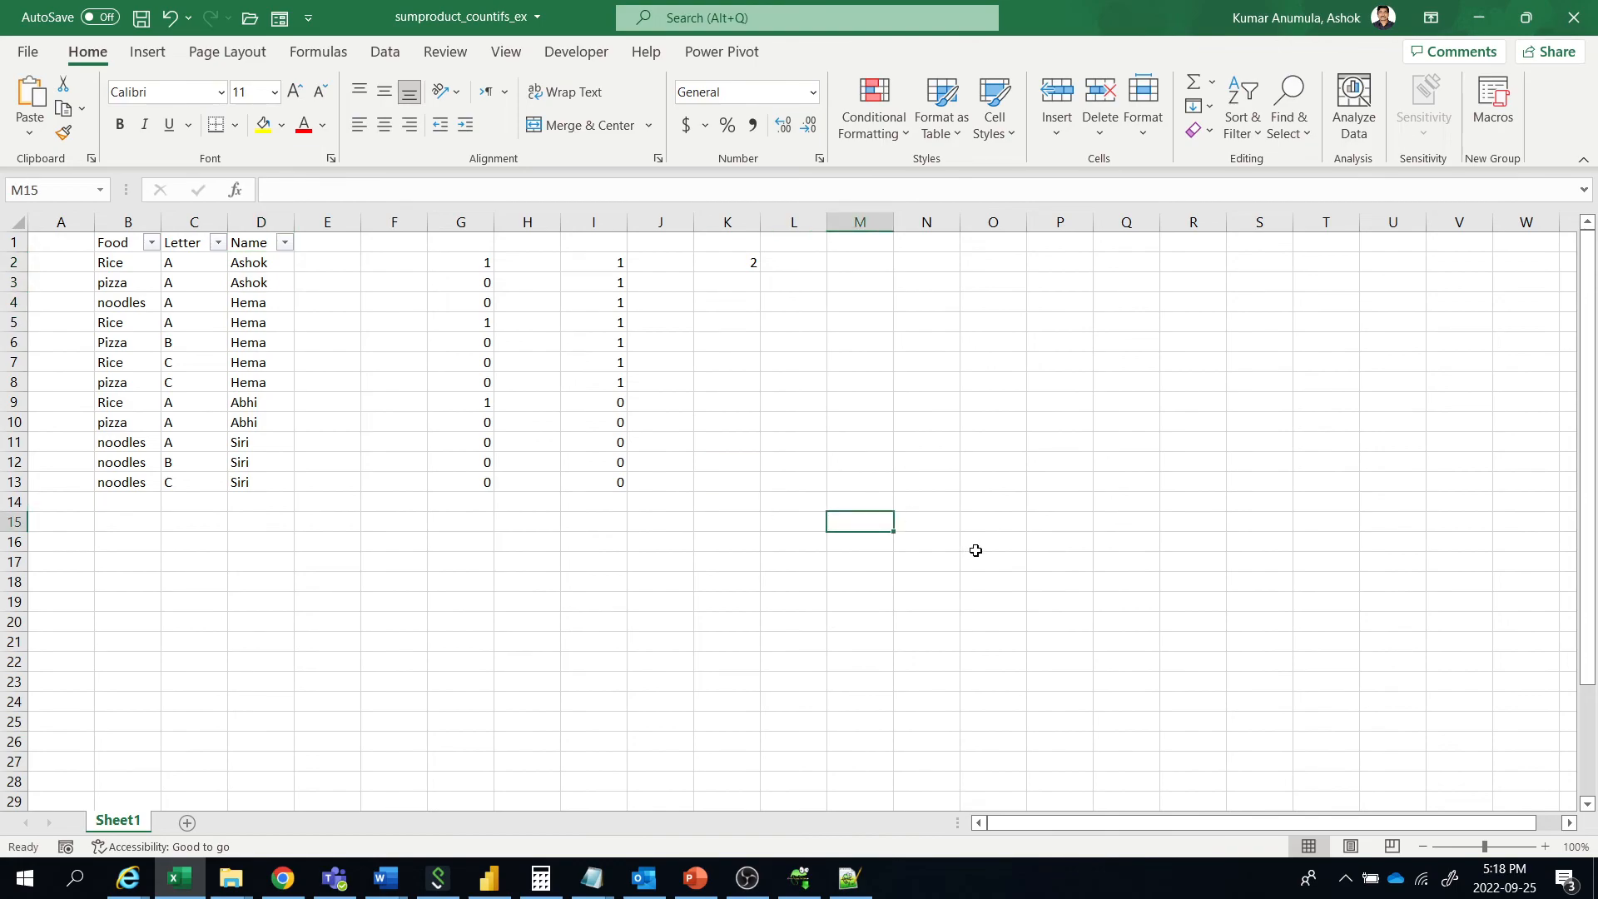